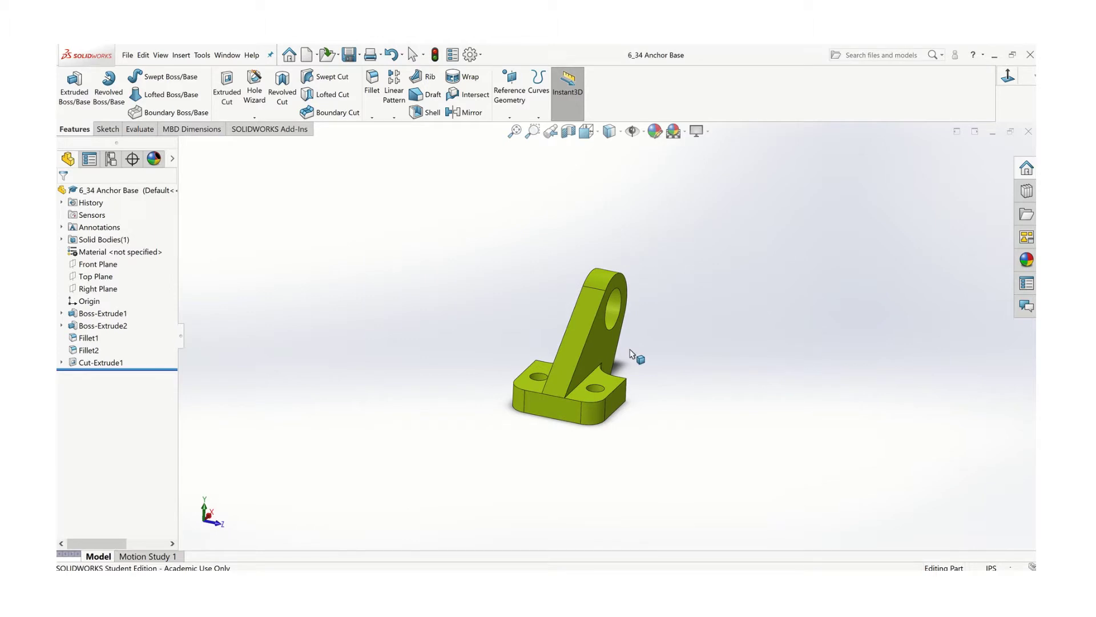
pyautogui.moveTo(624, 350); pyautogui.dragTo(575, 350, button='middle')
pyautogui.scroll(-2, 571, 345)
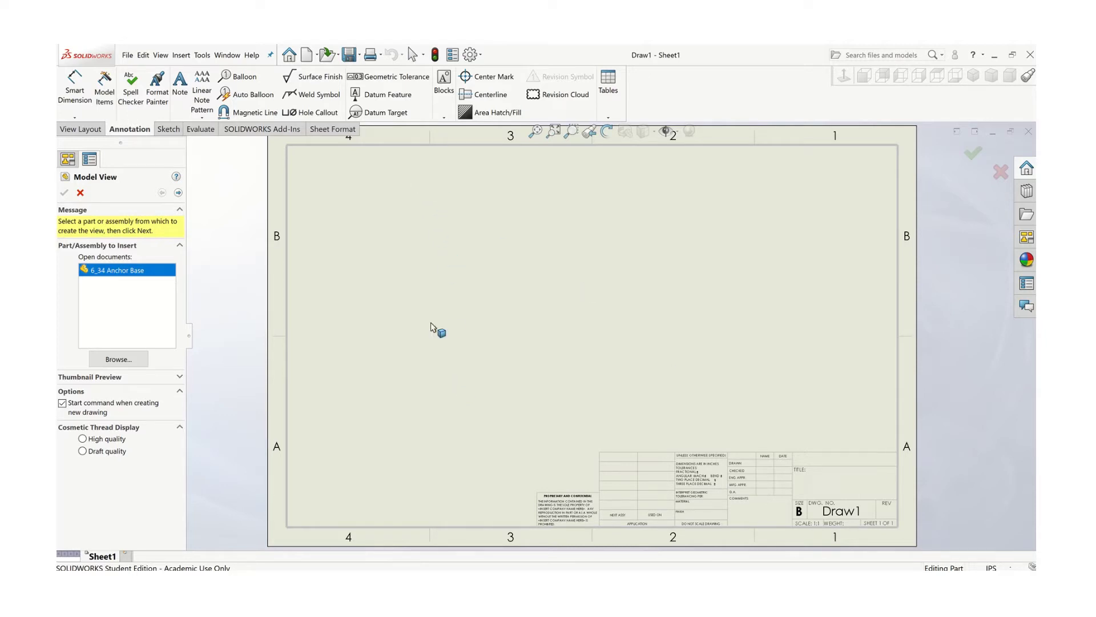
# Load the 6_34 Anchor Base part into the drawing's View Palette and look through its available views.
pyautogui.click(1024, 236)
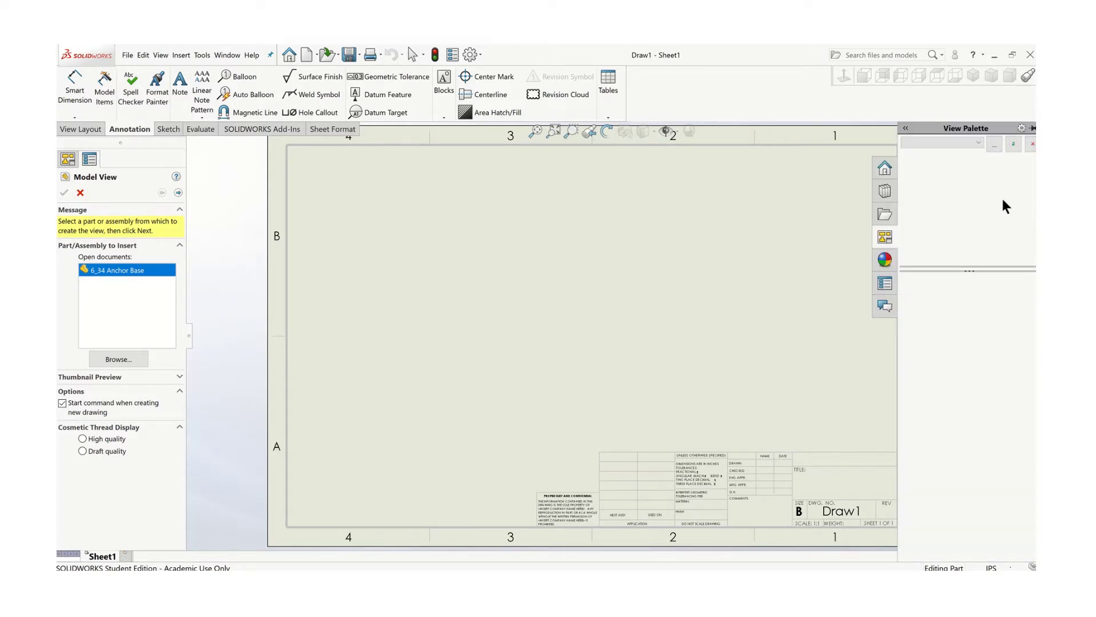
pyautogui.click(975, 140)
pyautogui.click(954, 152)
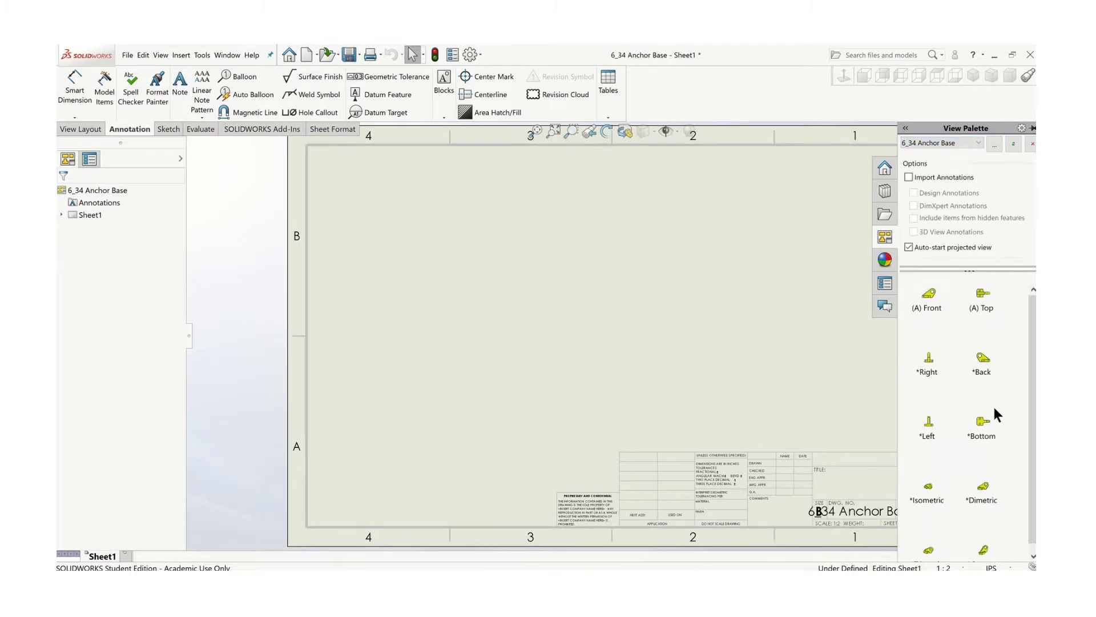
pyautogui.scroll(-1, 1021, 431)
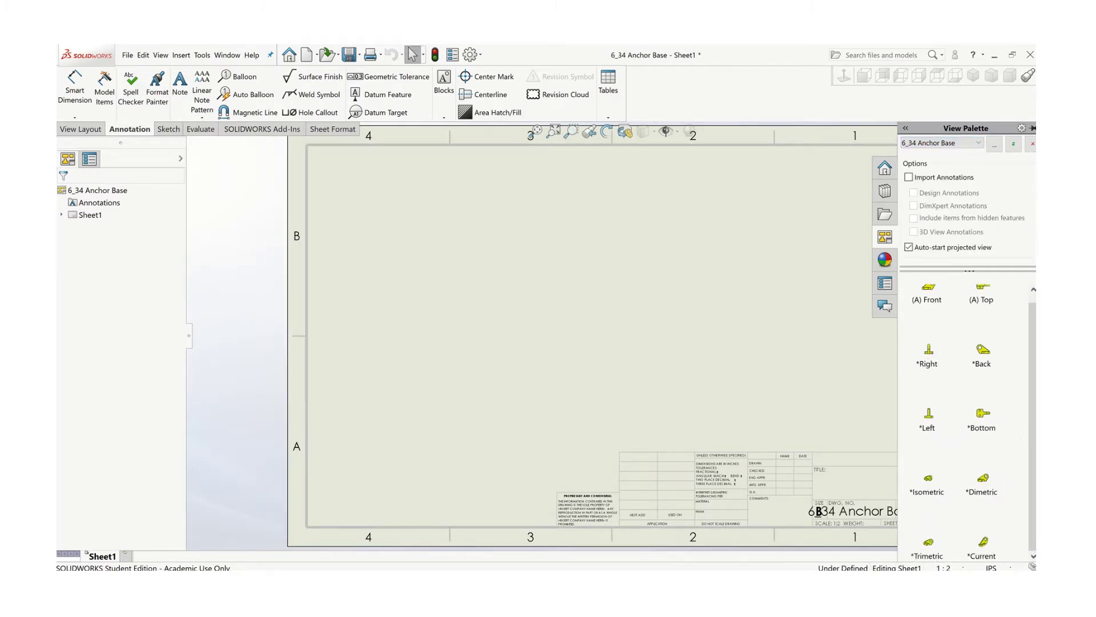
# Switch to the 6_34 Anchor Base part window and orient the model to its Back view.
pyautogui.moveTo(639, 581)
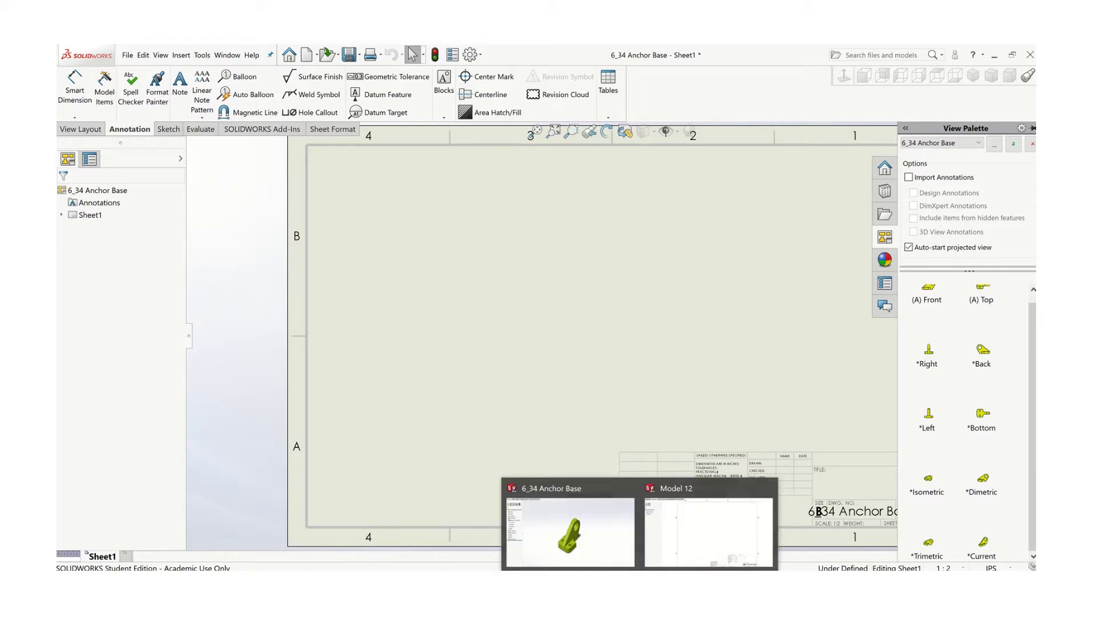
pyautogui.click(618, 557)
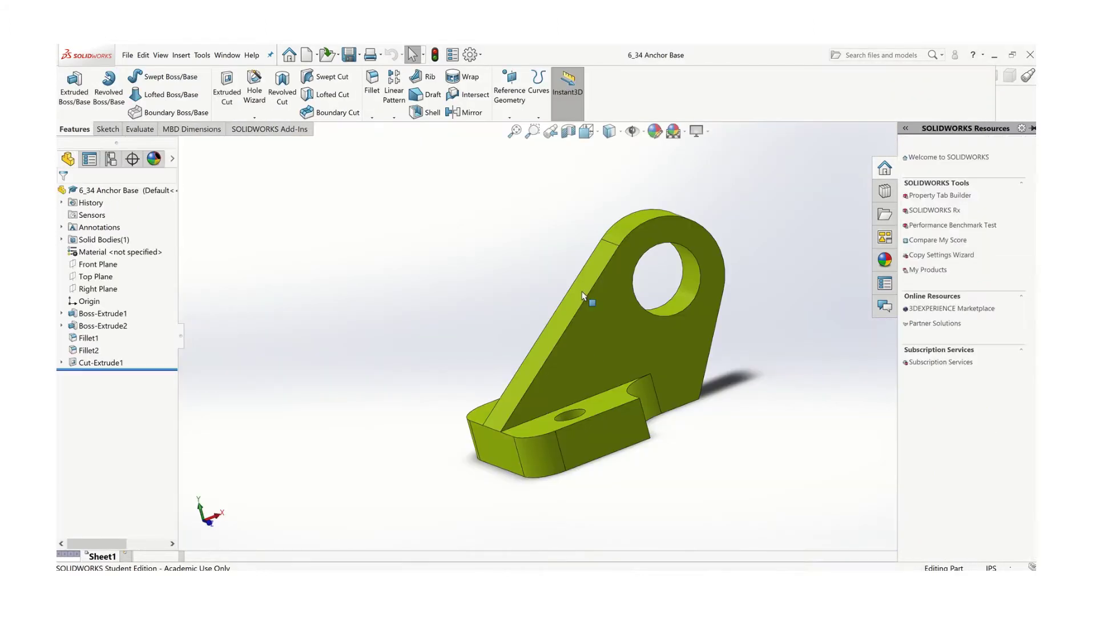
pyautogui.moveTo(642, 276); pyautogui.dragTo(756, 301, button='middle')
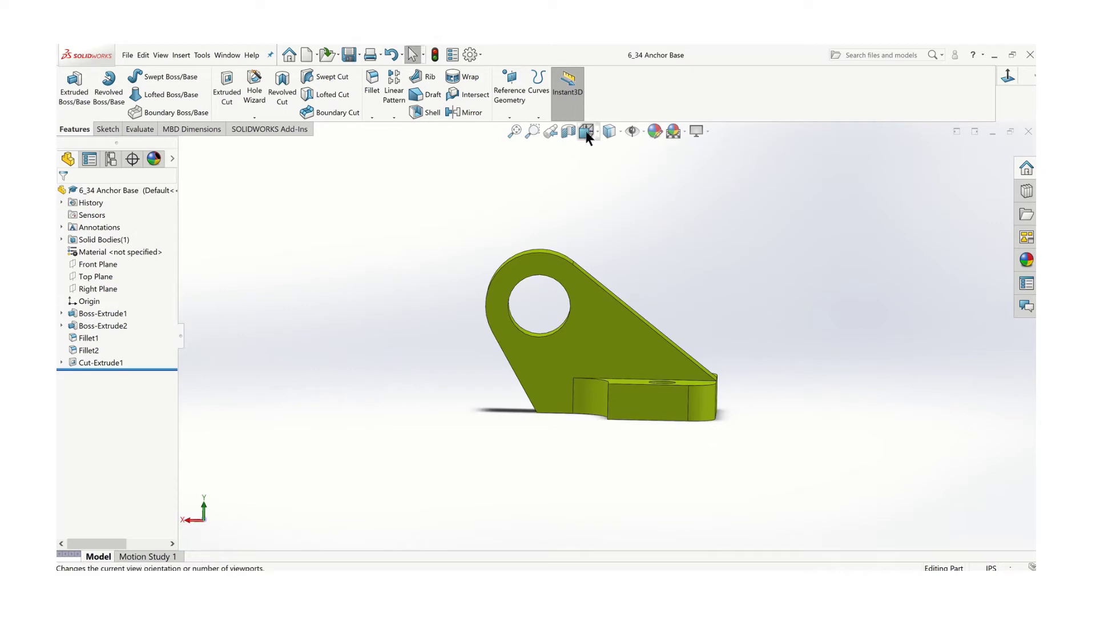
pyautogui.click(586, 133)
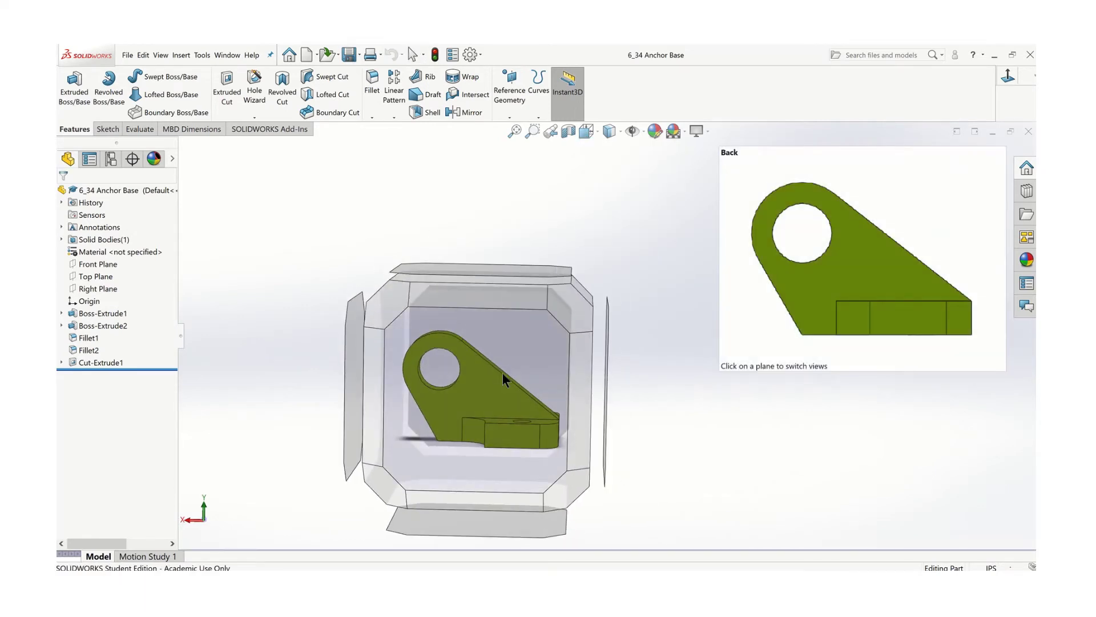
pyautogui.click(502, 373)
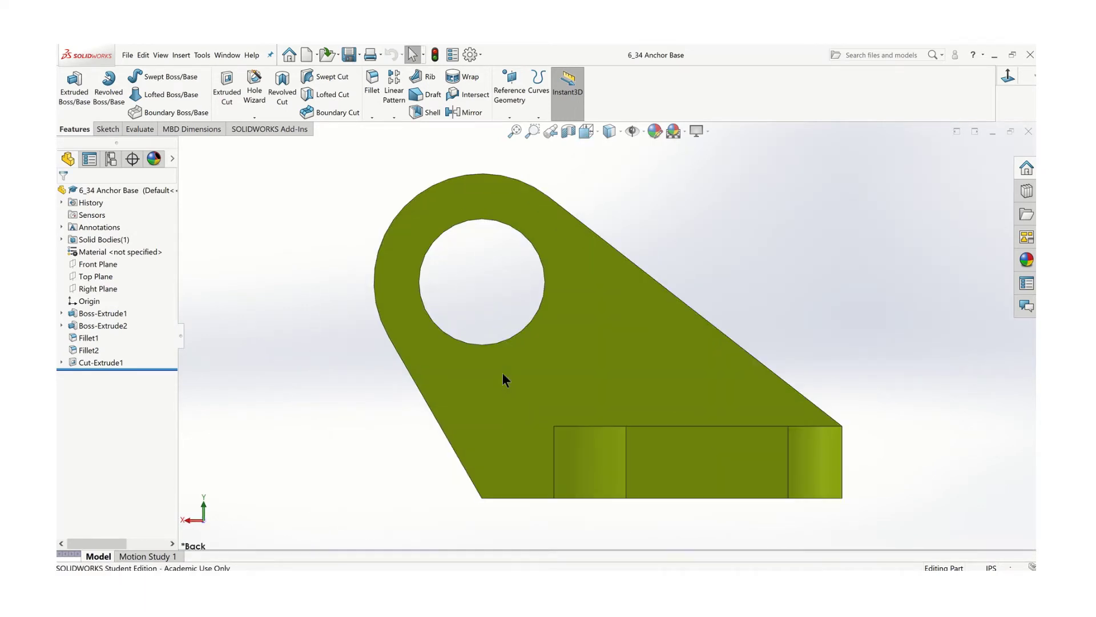
# Return to the drawing and refresh the View Palette so it picks up the part's current orientation.
pyautogui.moveTo(639, 580)
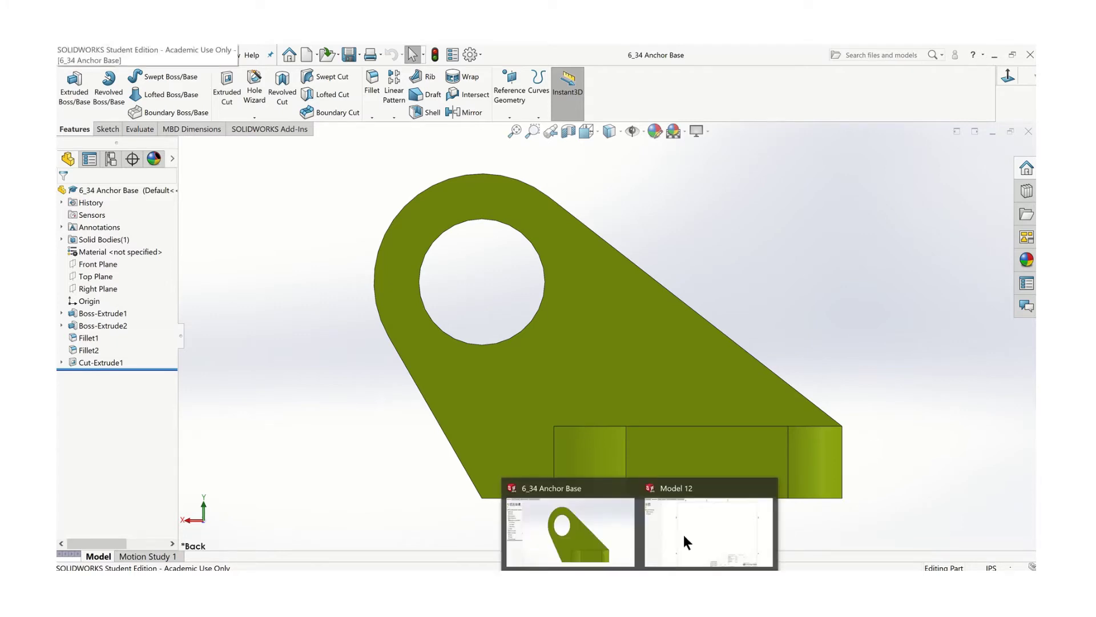
pyautogui.click(685, 537)
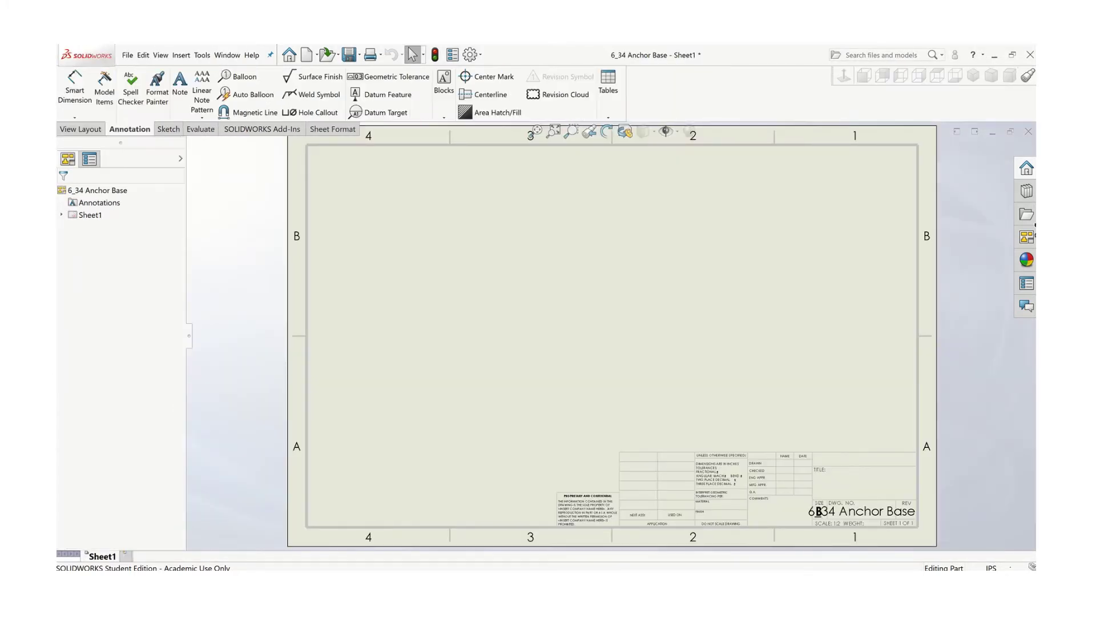
pyautogui.click(1026, 237)
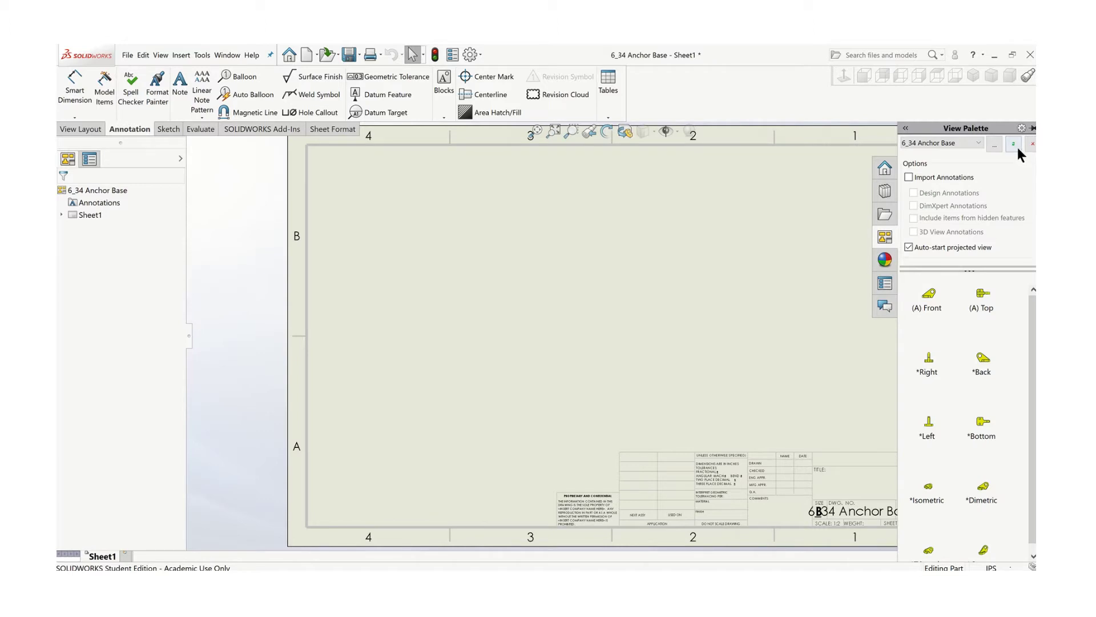
pyautogui.click(1014, 144)
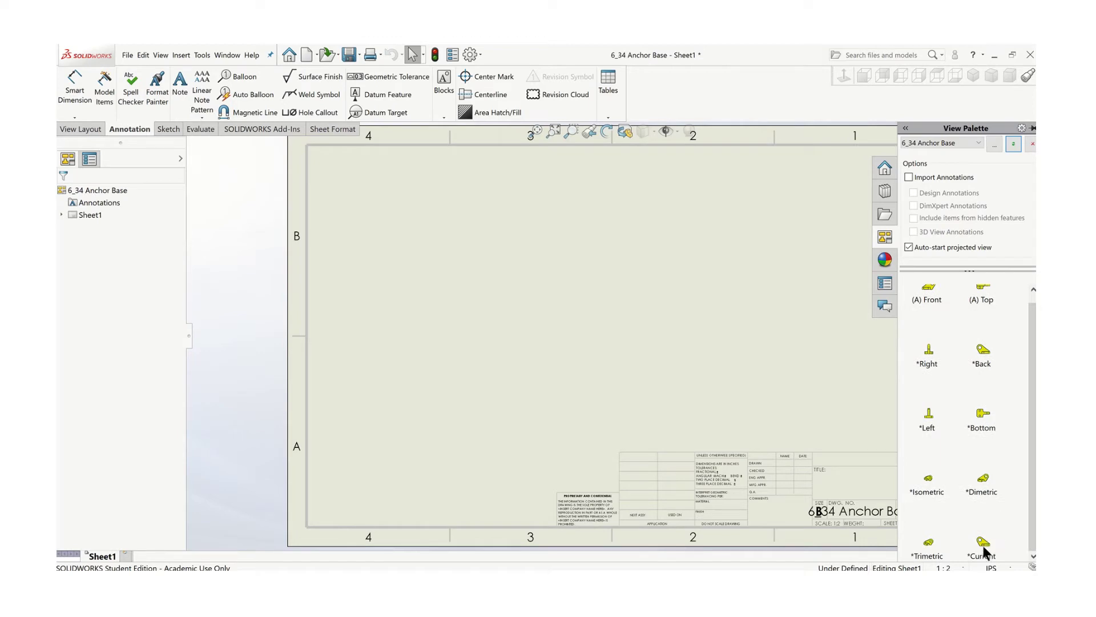
# Place the Current view as the base view on Sheet1, with projected views to its right and above it.
pyautogui.moveTo(983, 549)
pyautogui.mouseDown()
pyautogui.moveTo(568, 434)
pyautogui.moveTo(478, 372)
pyautogui.moveTo(494, 360)
pyautogui.mouseUp()
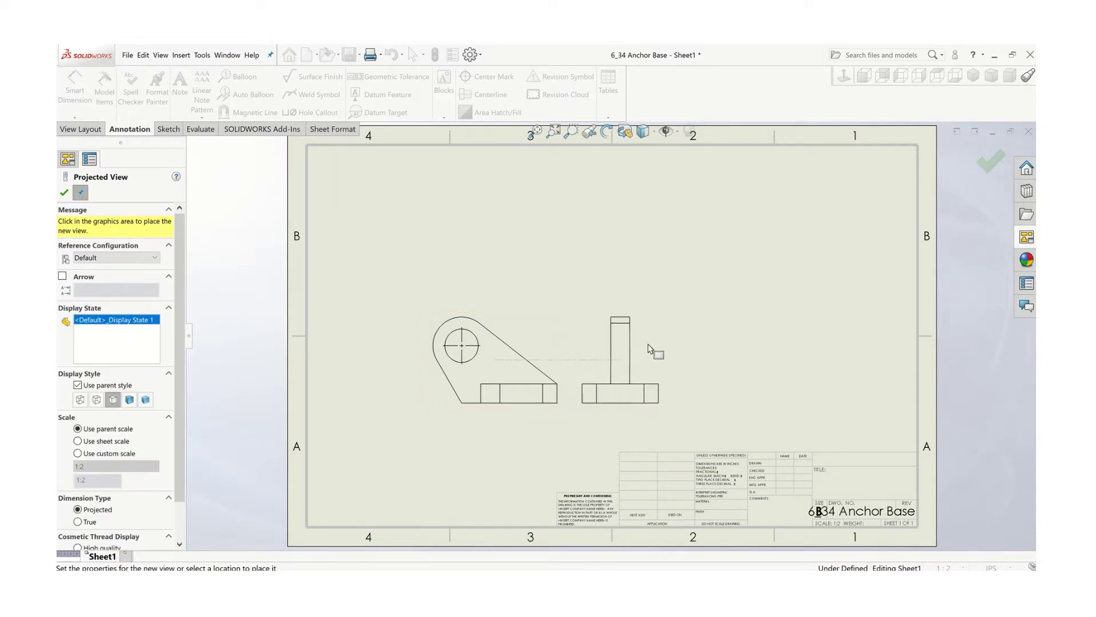
pyautogui.click(693, 346)
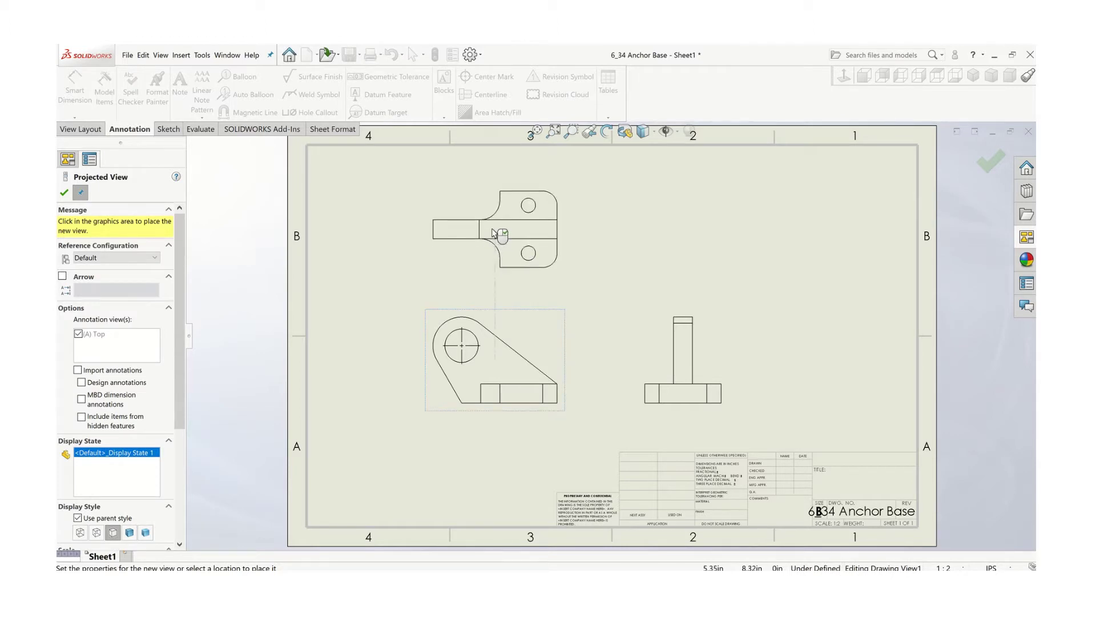
pyautogui.click(652, 230)
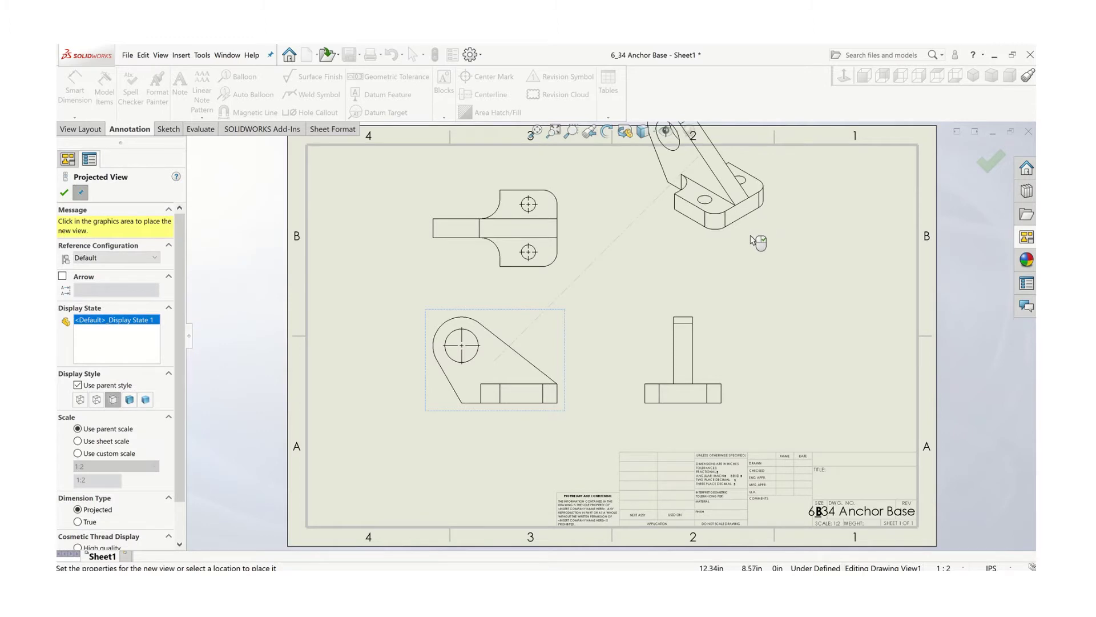
# Place a projected isometric view diagonally above the base view and move it toward the sheet's upper-right corner.
pyautogui.click(714, 275)
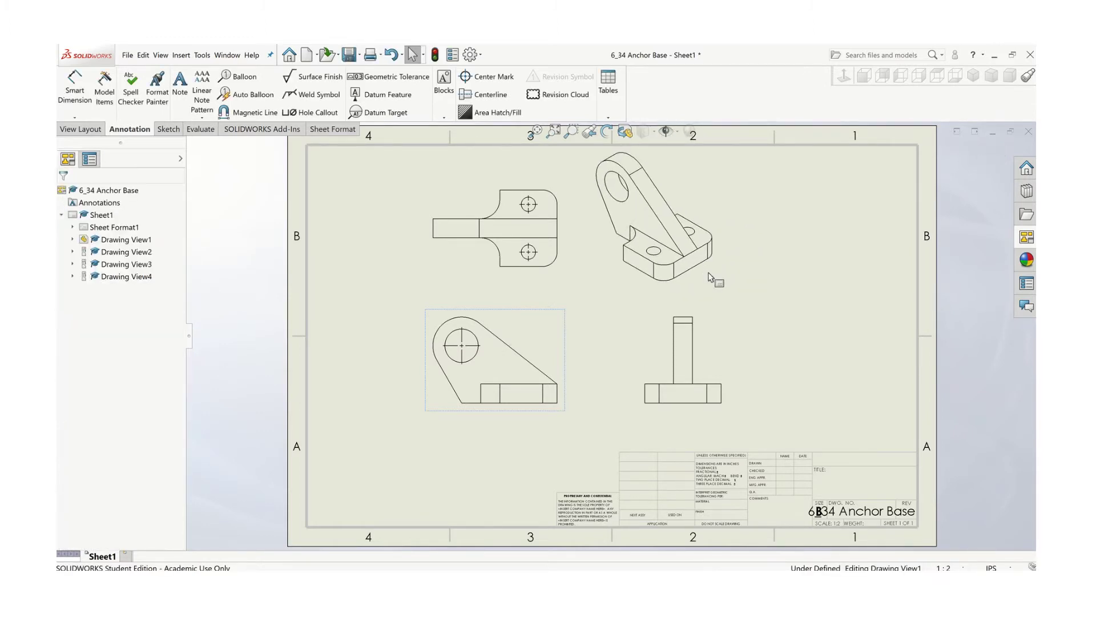
pyautogui.moveTo(717, 301); pyautogui.dragTo(831, 315)
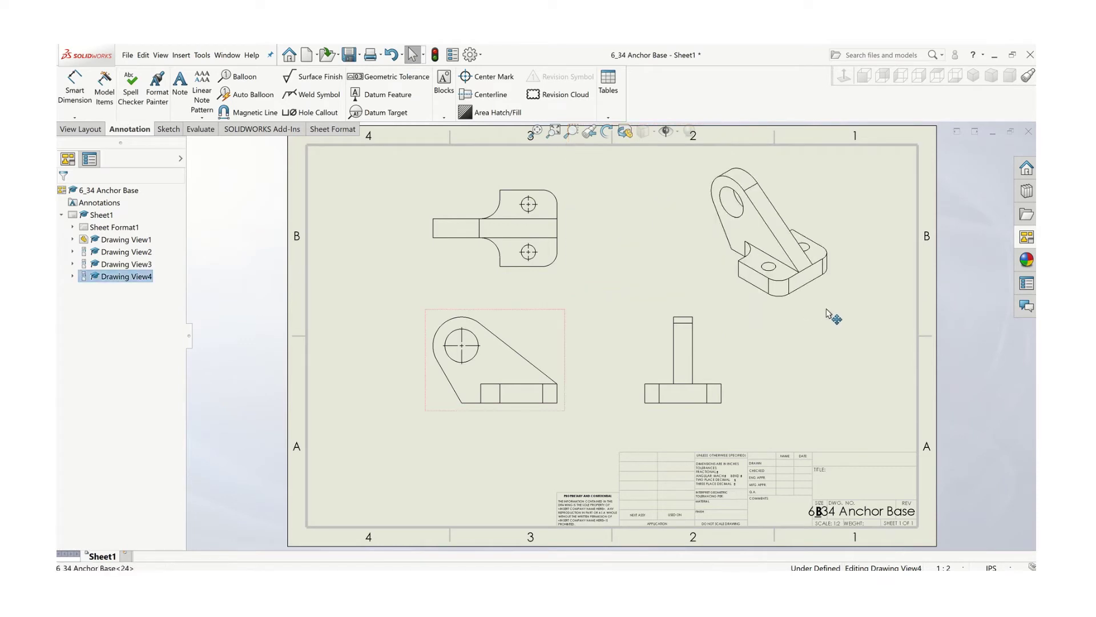
pyautogui.click(821, 360)
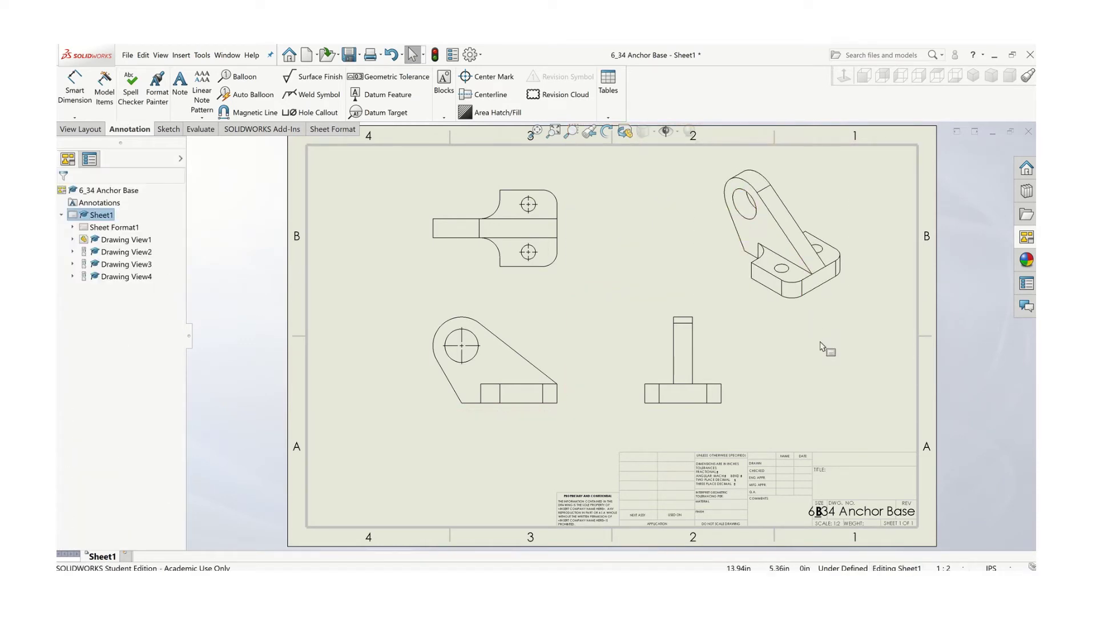
# Delete the projected isometric view from the sheet.
pyautogui.click(811, 314)
pyautogui.press('Delete')
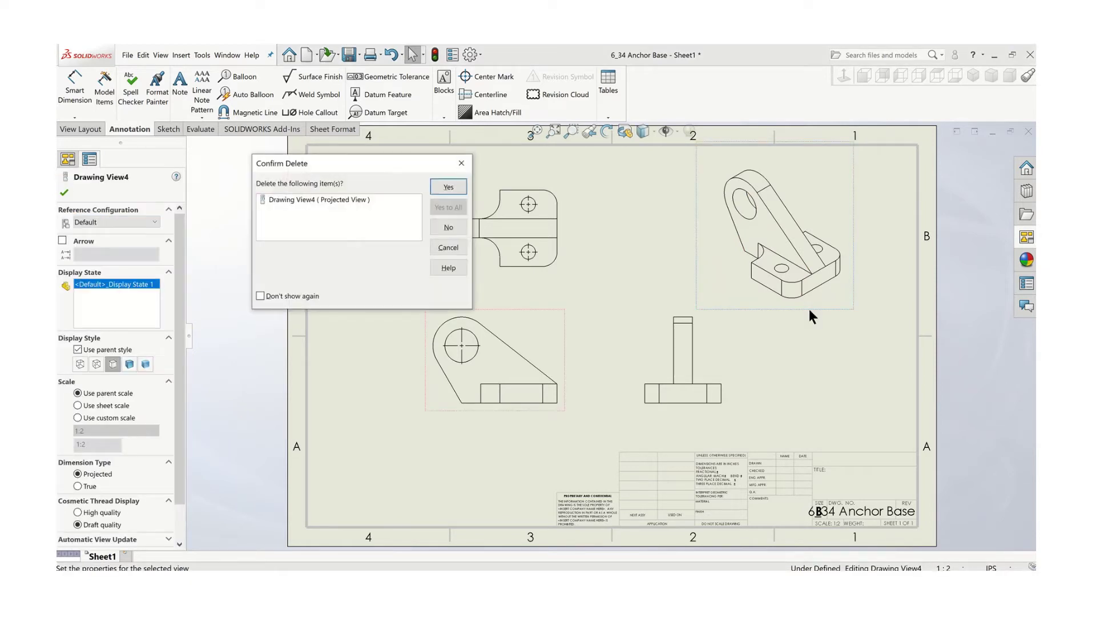
pyautogui.click(448, 186)
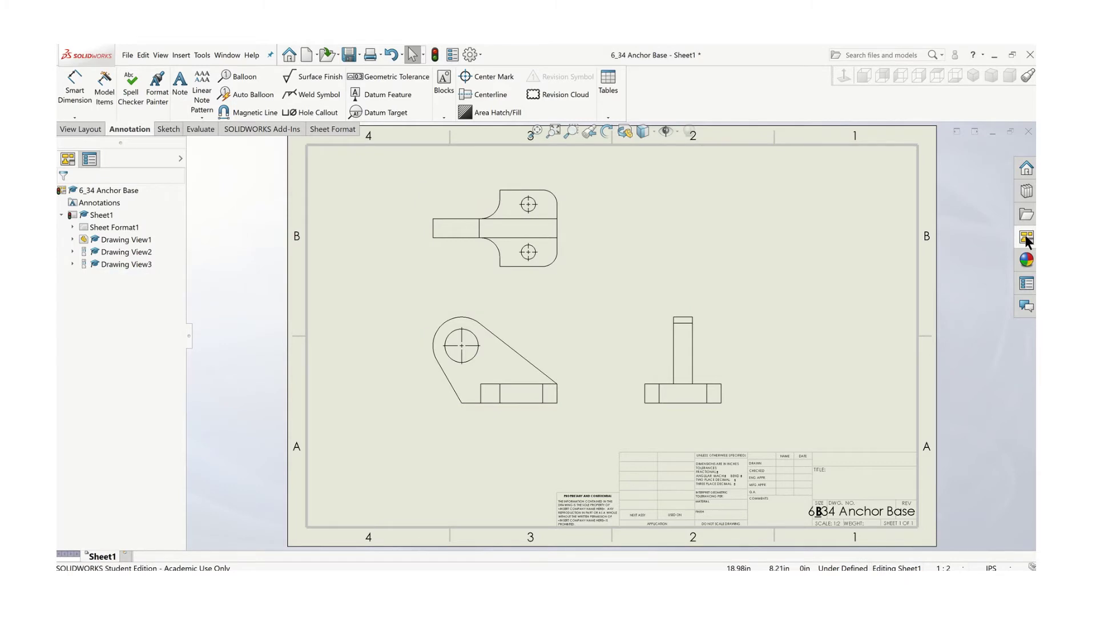
# Switch to the part window and orbit the anchor base to a pictorial orientation showing its hole, sloped edge and base holes.
pyautogui.click(1026, 240)
pyautogui.scroll(-1, 983, 457)
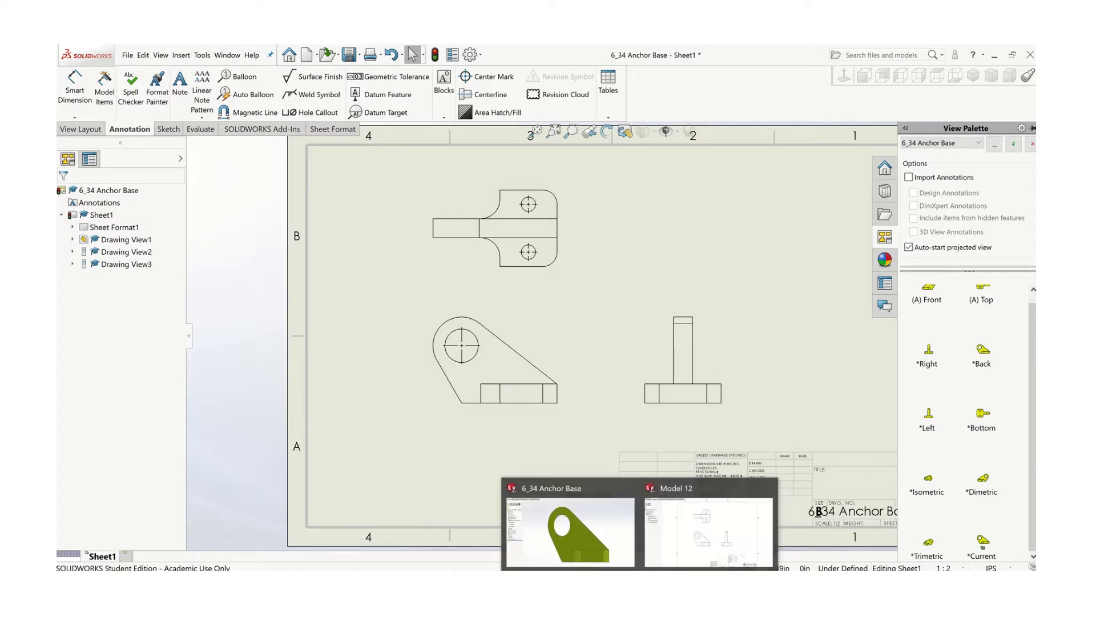
pyautogui.click(597, 557)
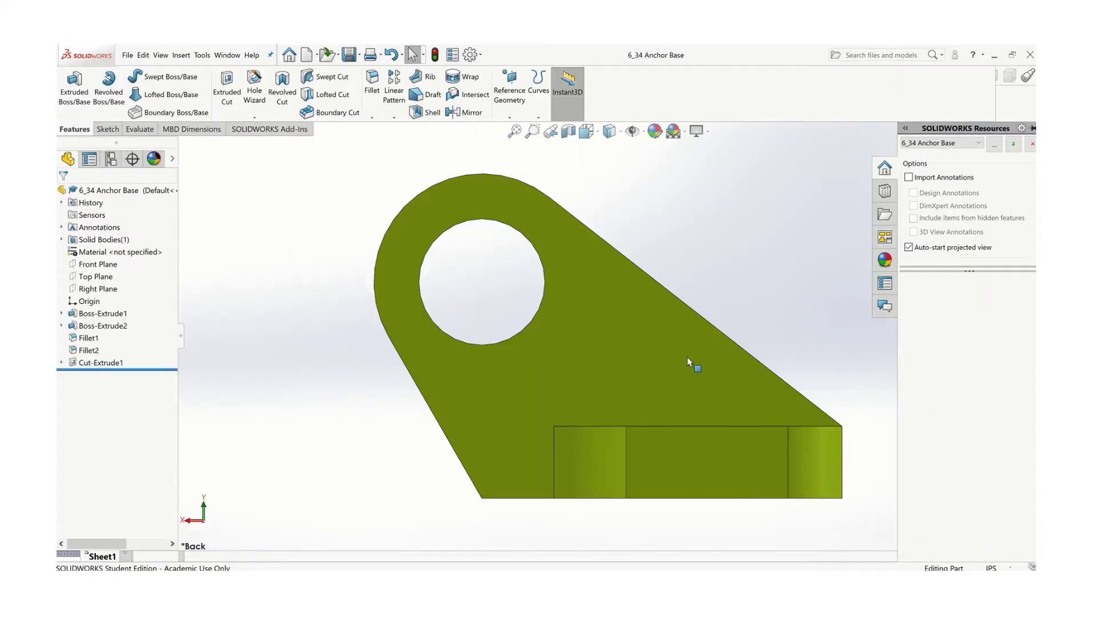
pyautogui.moveTo(653, 388); pyautogui.dragTo(681, 416, button='middle')
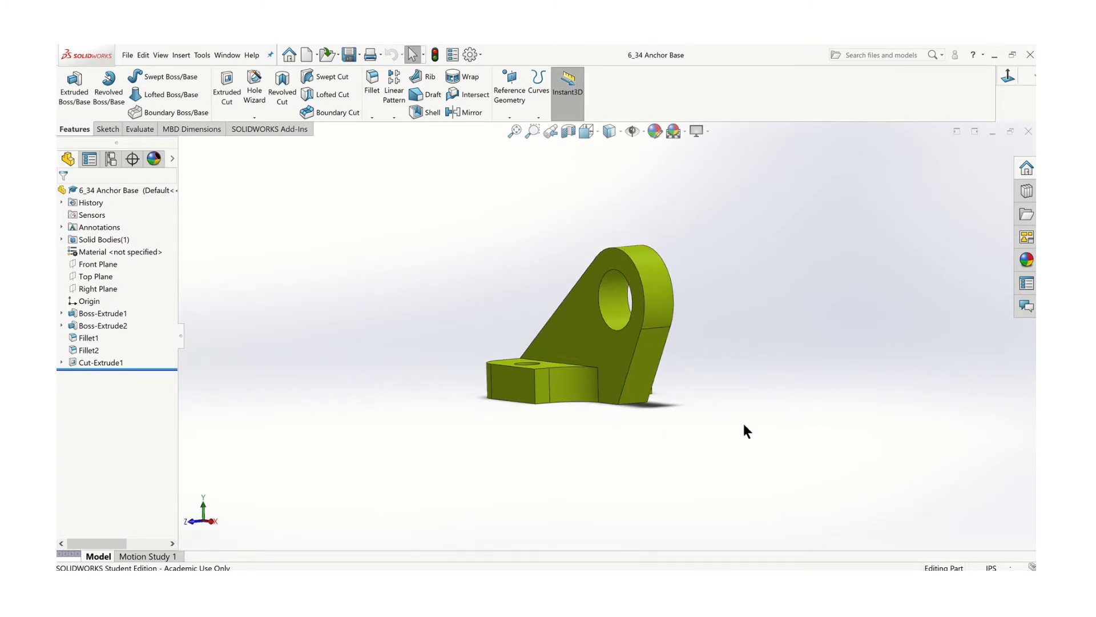
pyautogui.moveTo(611, 341); pyautogui.dragTo(820, 415, button='middle')
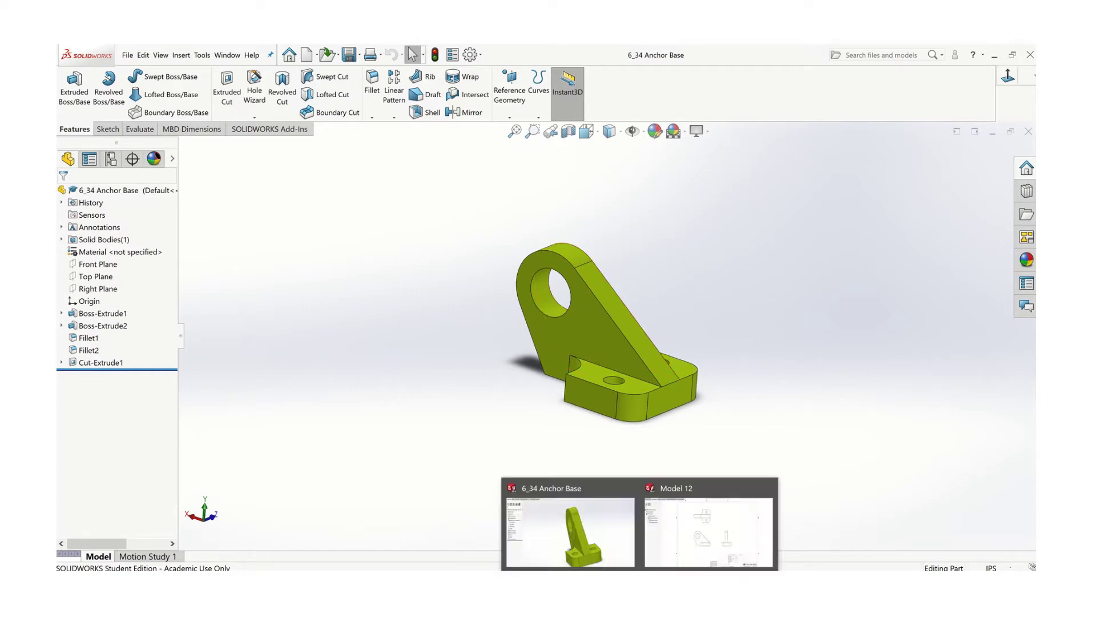
# Return to the drawing, refresh the View Palette and place the Current pictorial view in the sheet's upper-right area.
pyautogui.click(696, 533)
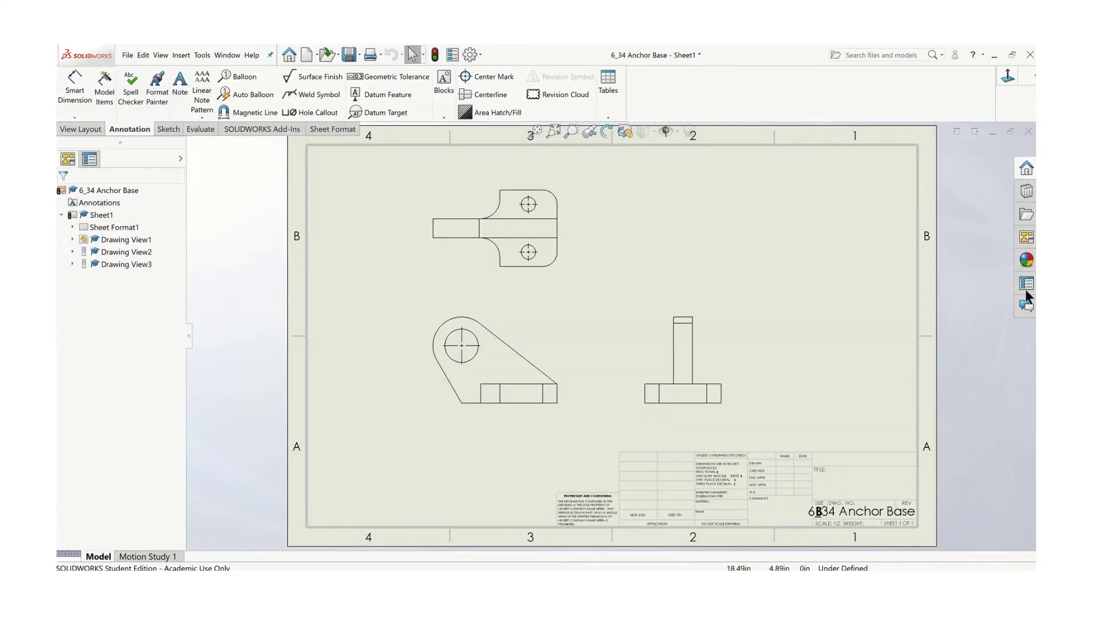
pyautogui.click(1030, 243)
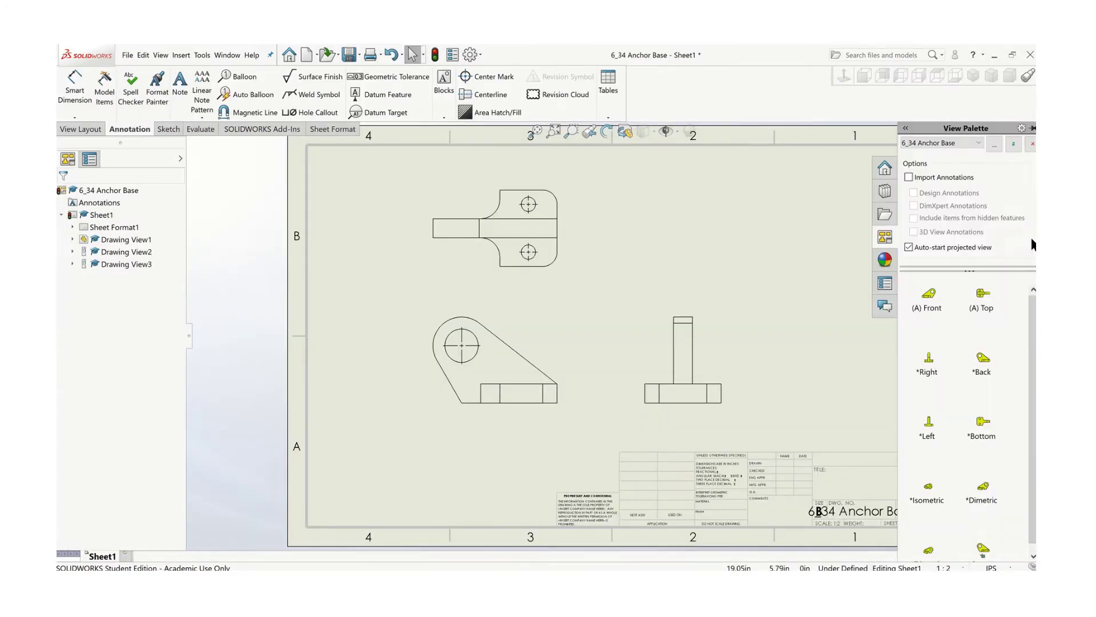
pyautogui.click(1012, 145)
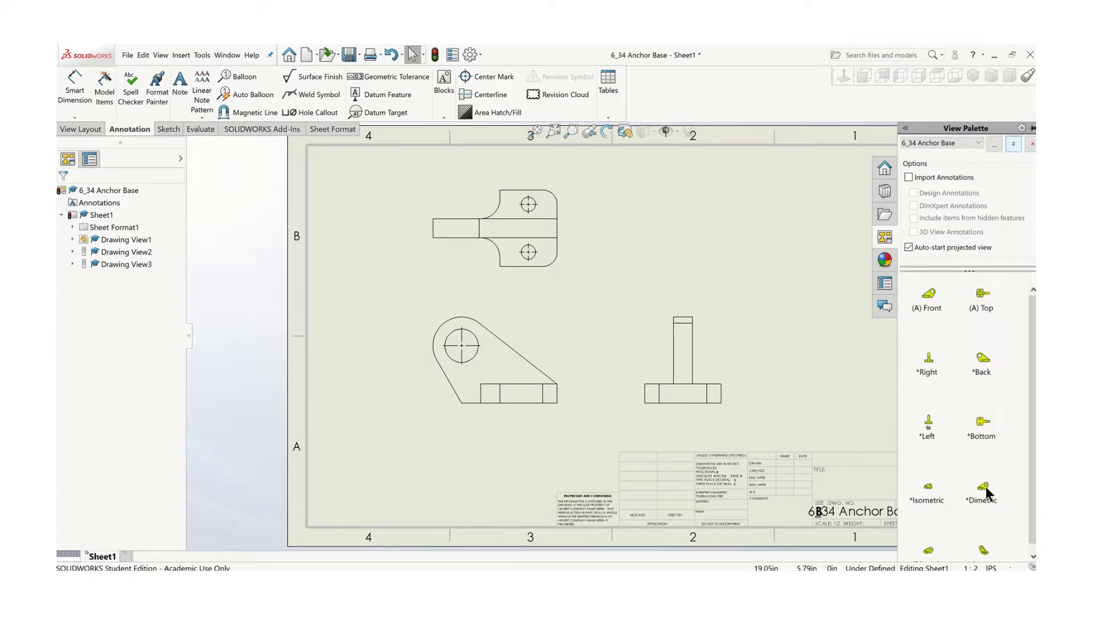
pyautogui.scroll(-1, 989, 494)
pyautogui.moveTo(983, 542)
pyautogui.mouseDown()
pyautogui.moveTo(937, 509)
pyautogui.moveTo(778, 245)
pyautogui.moveTo(783, 231)
pyautogui.moveTo(804, 233)
pyautogui.mouseUp()
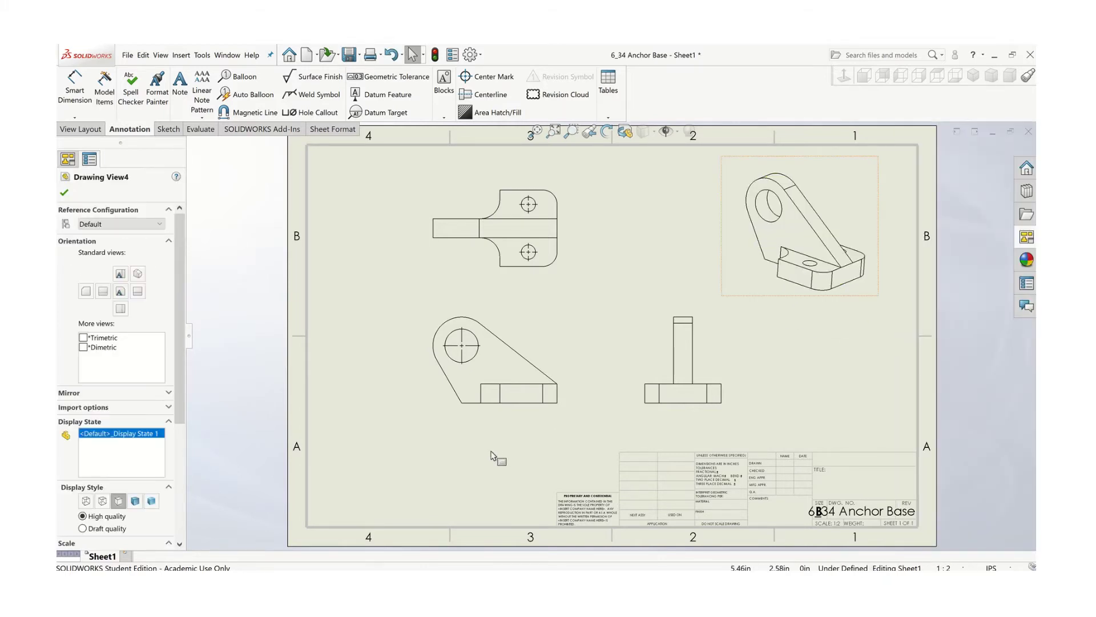
pyautogui.press('Escape')
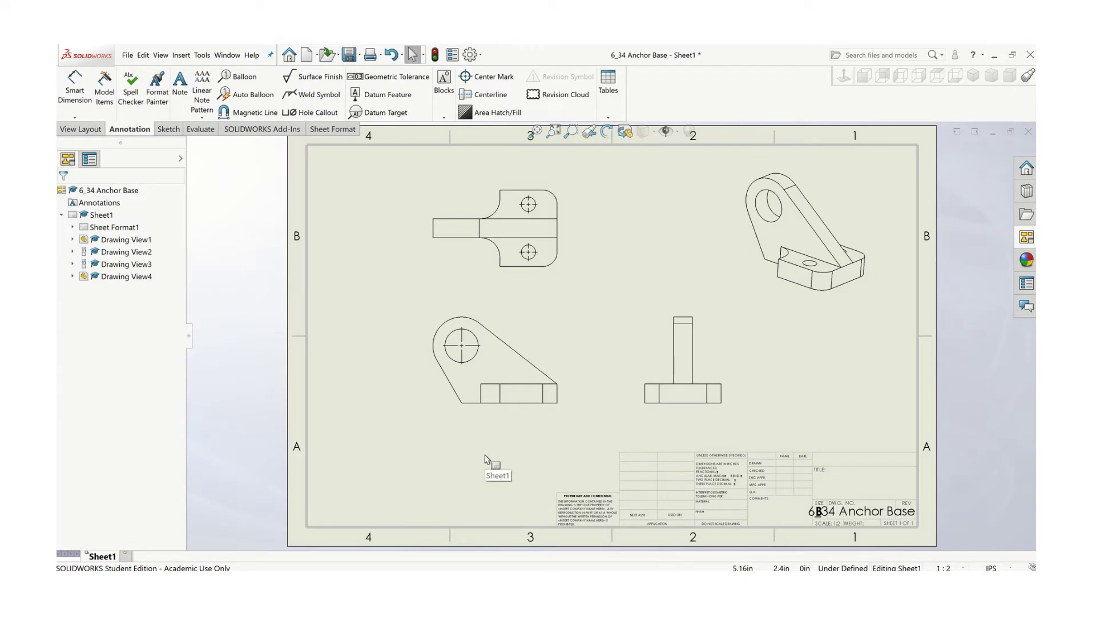
# Set the base view's display style to Hidden Lines Visible, leaving the pictorial view without hidden lines.
pyautogui.click(476, 416)
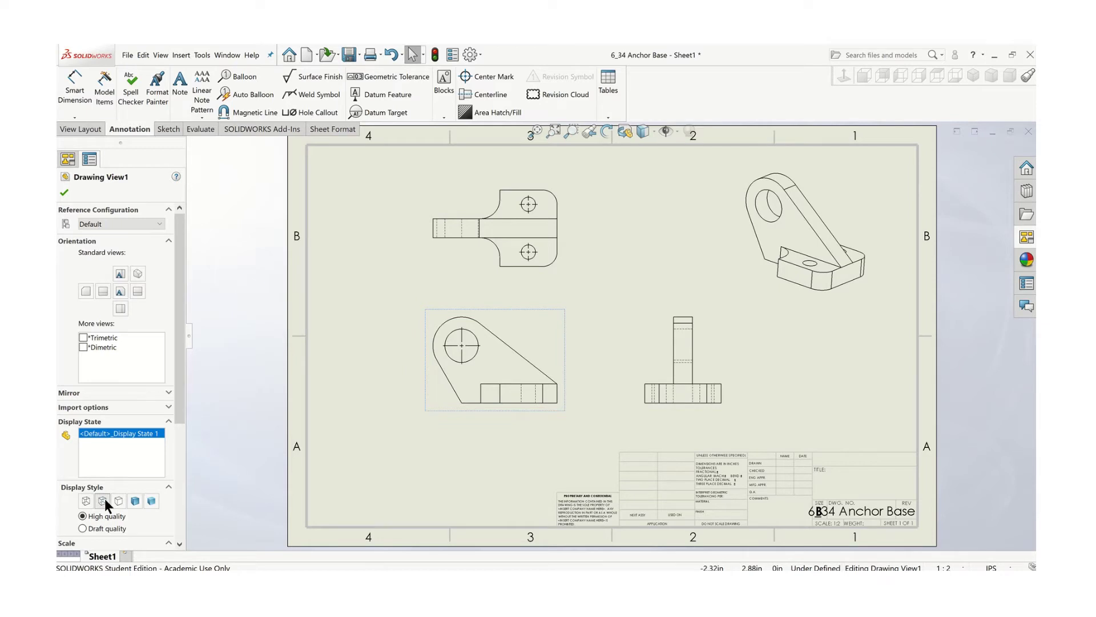
pyautogui.click(64, 192)
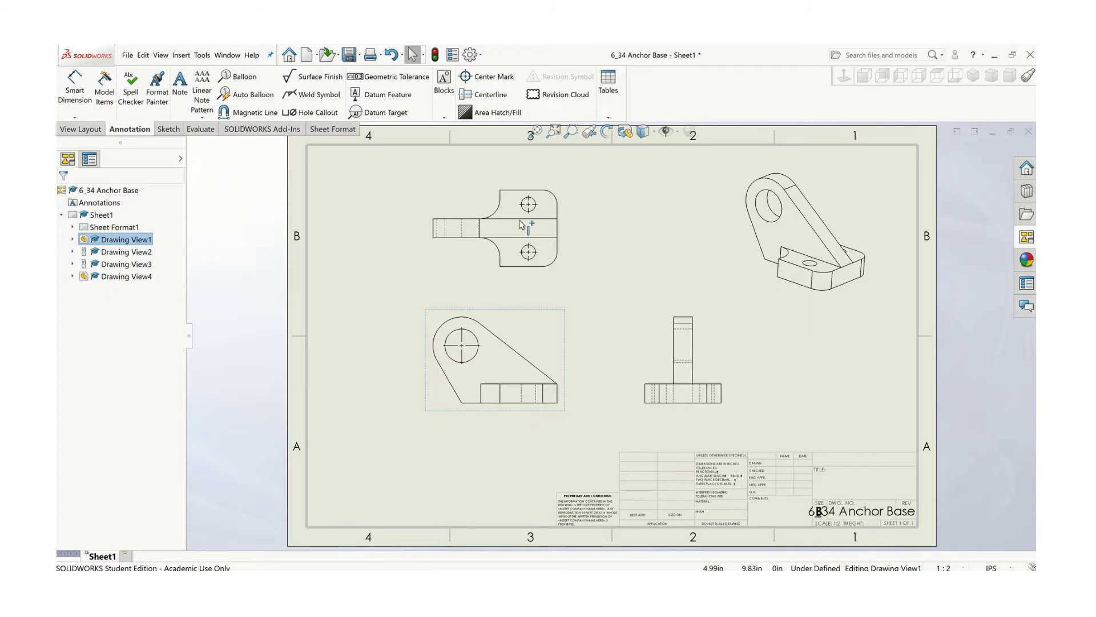
pyautogui.click(797, 298)
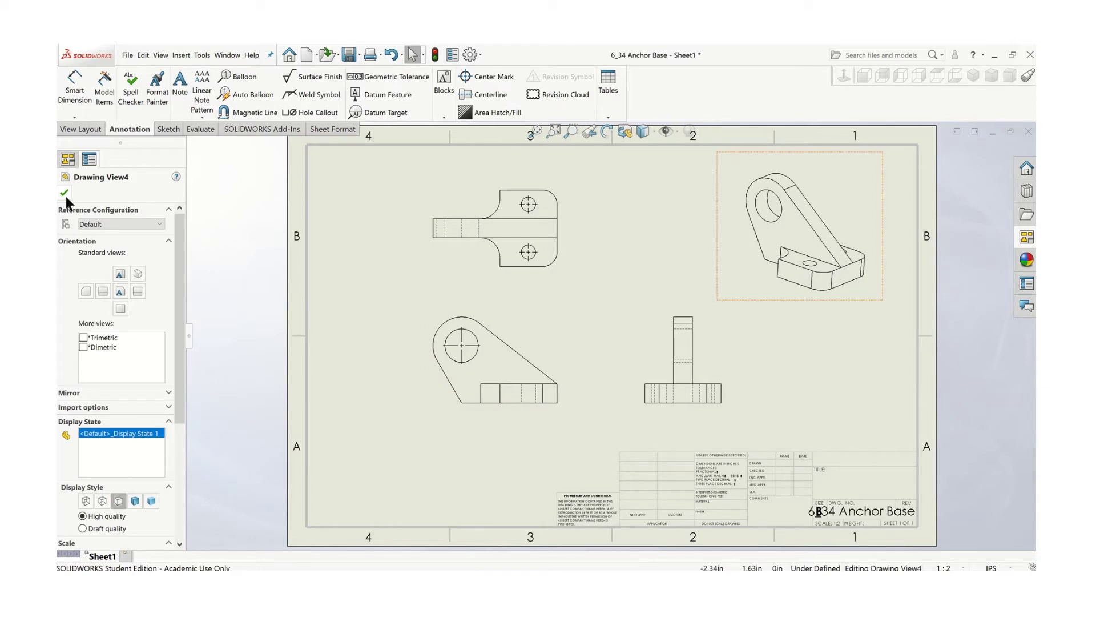
pyautogui.click(621, 211)
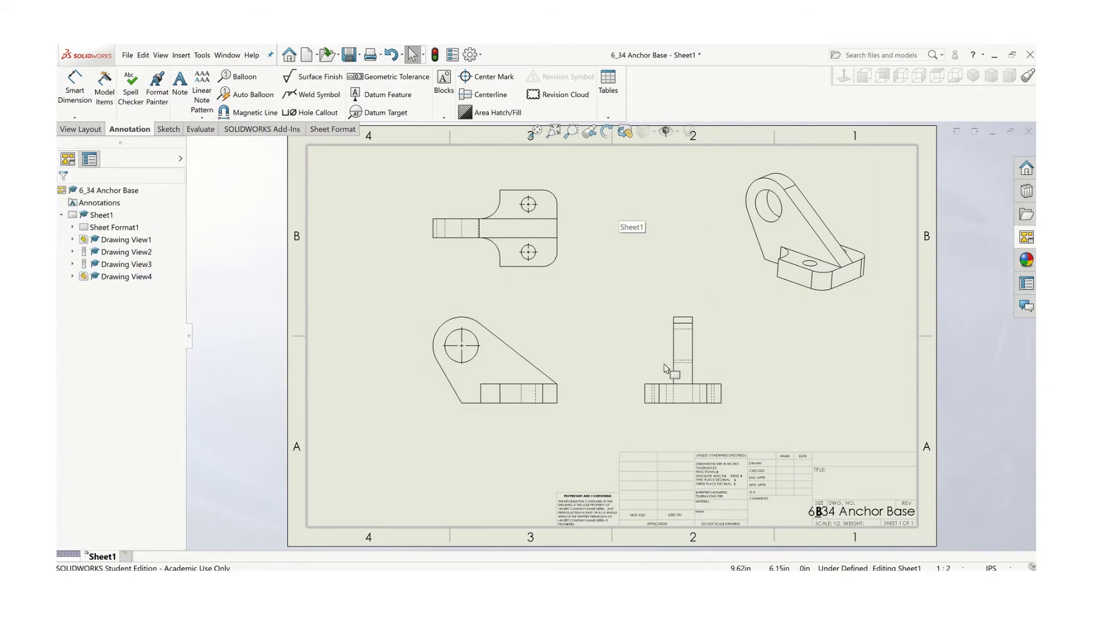
pyautogui.scroll(-1, 575, 434)
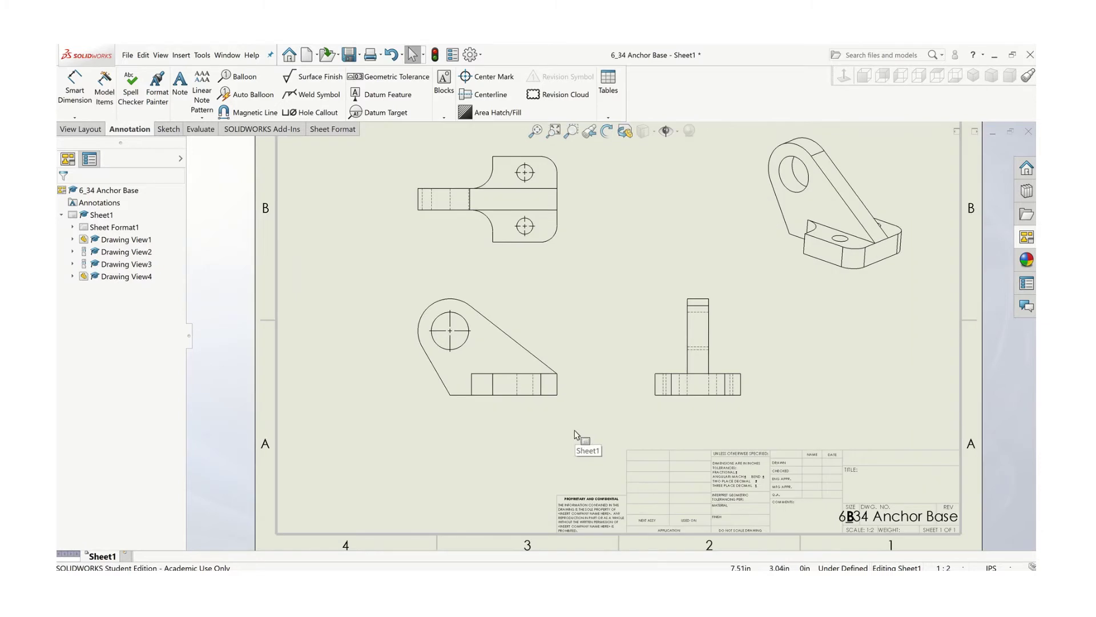
# Examine the visible, hidden and tangent edges of the anchor base in the front, top and side views.
pyautogui.scroll(-1, 569, 425)
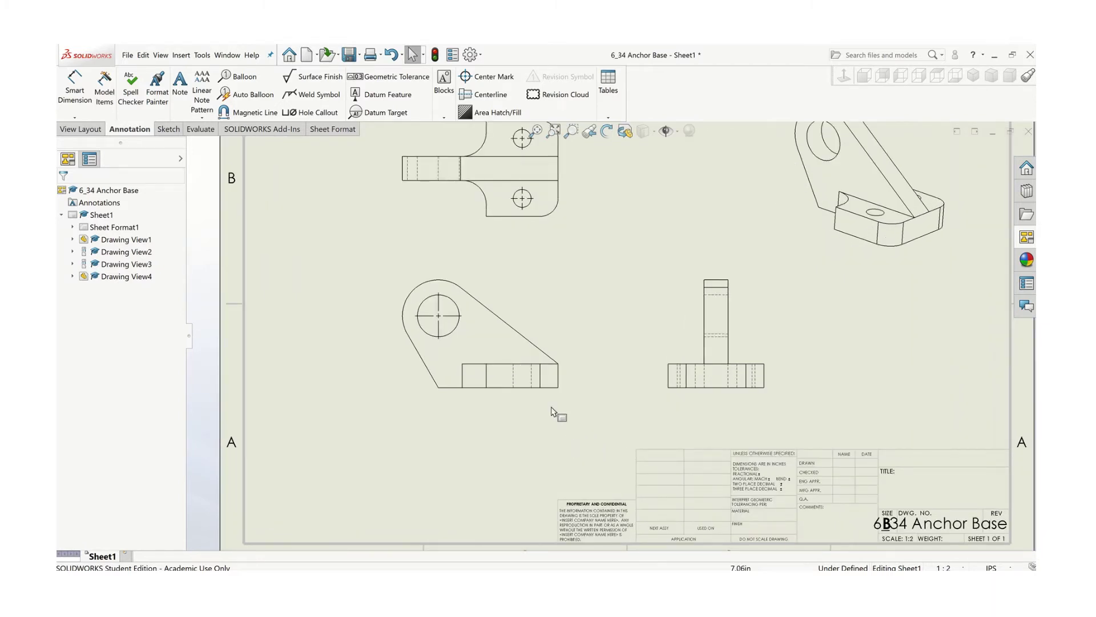
pyautogui.scroll(-1, 708, 303)
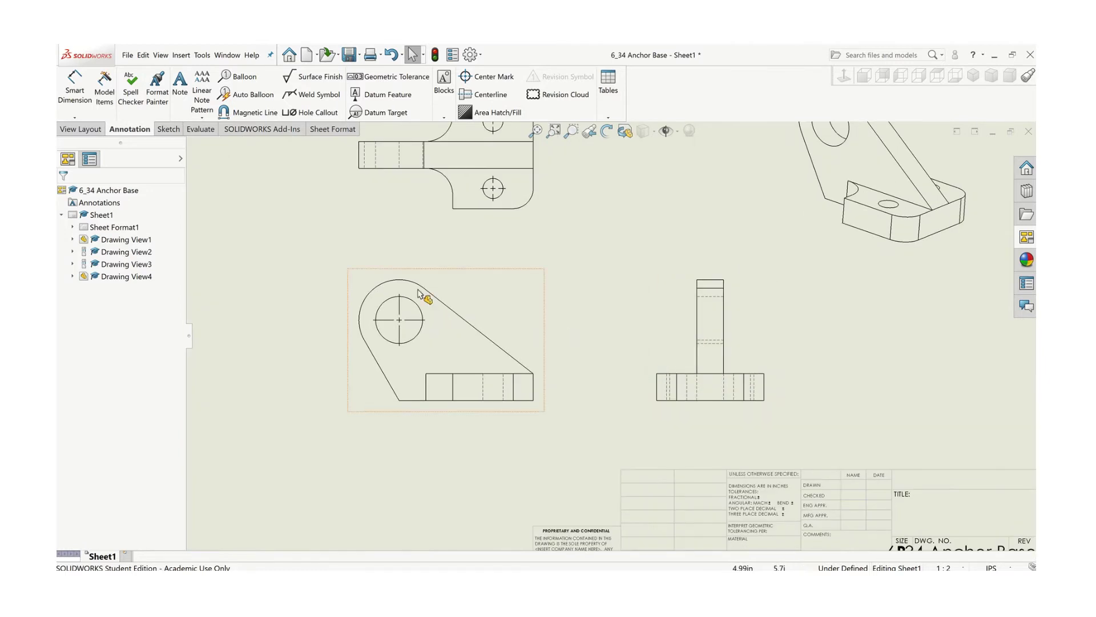
pyautogui.scroll(-2, 693, 301)
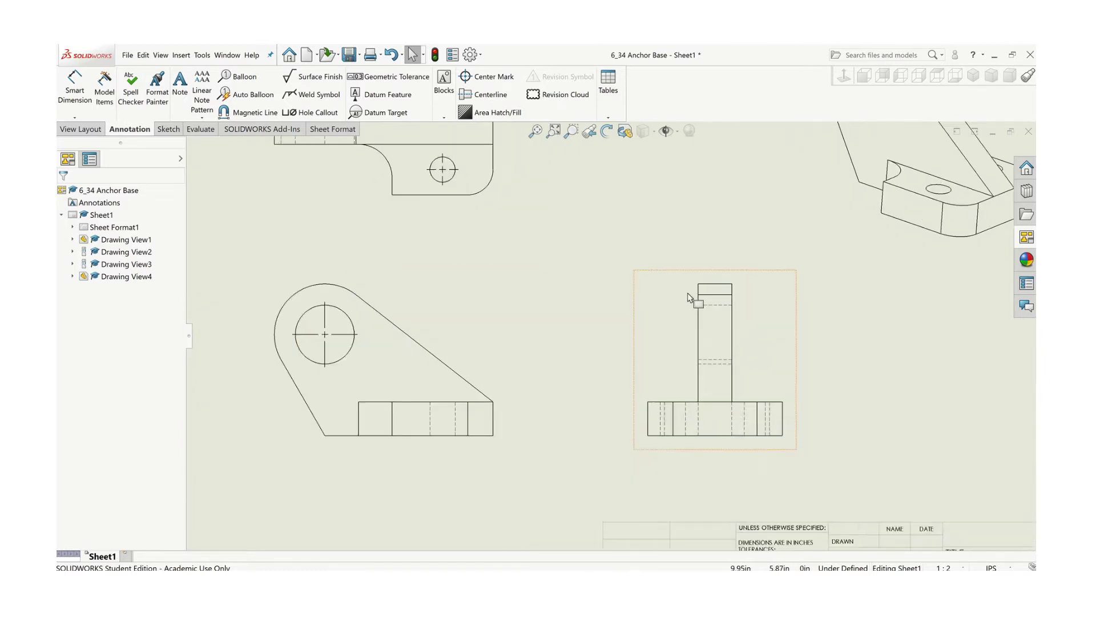
pyautogui.scroll(2, 707, 304)
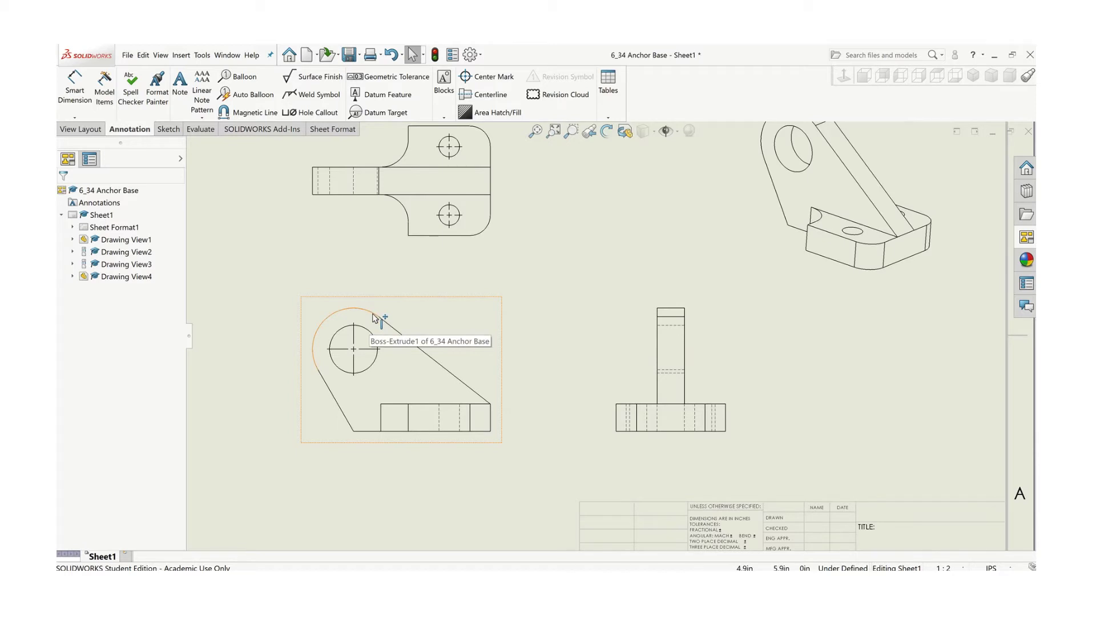
pyautogui.scroll(-3, 375, 318)
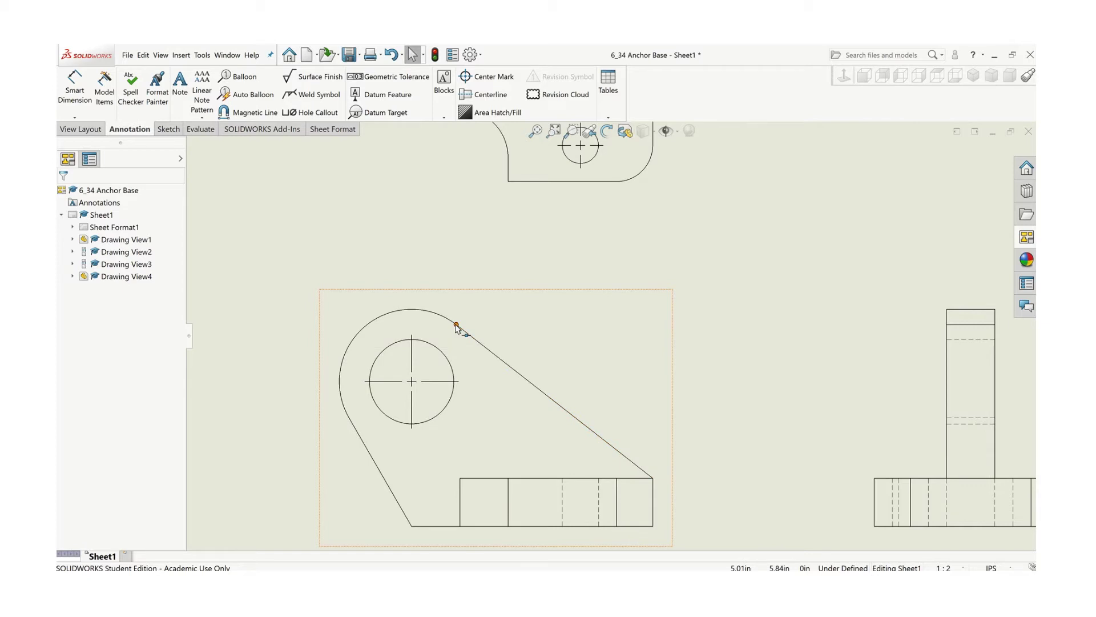
pyautogui.press('f')
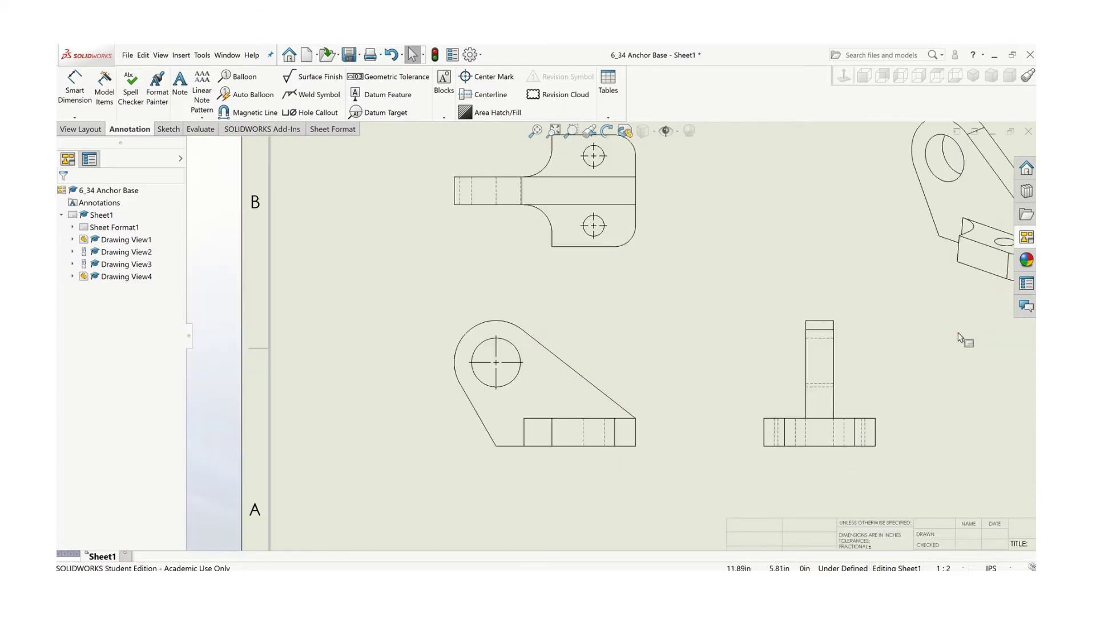
pyautogui.scroll(-5, 832, 399)
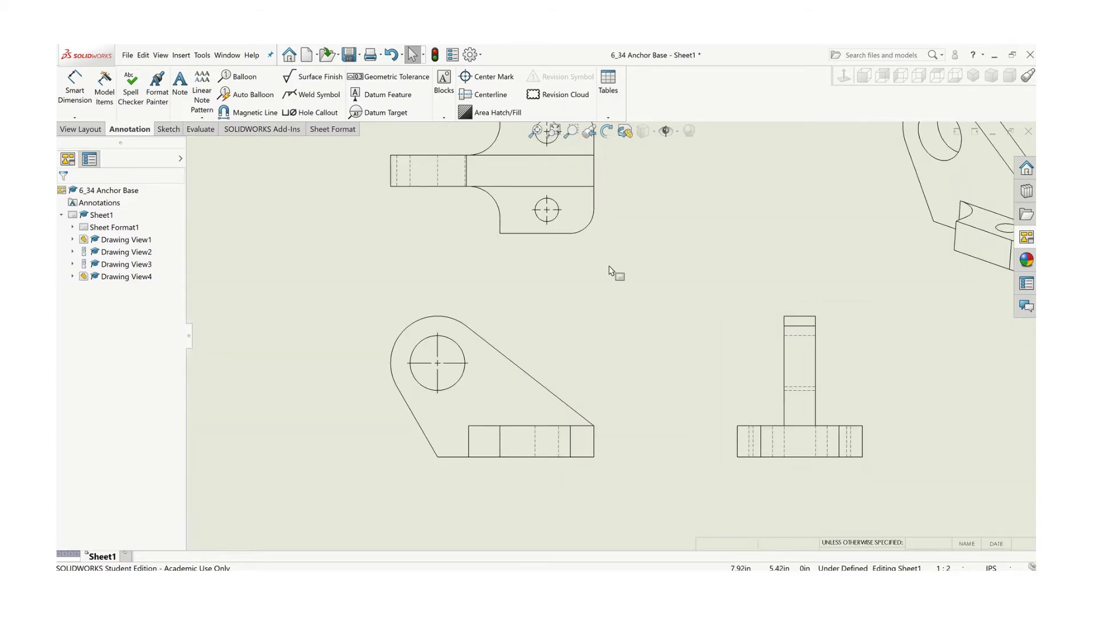
pyautogui.scroll(2, 608, 271)
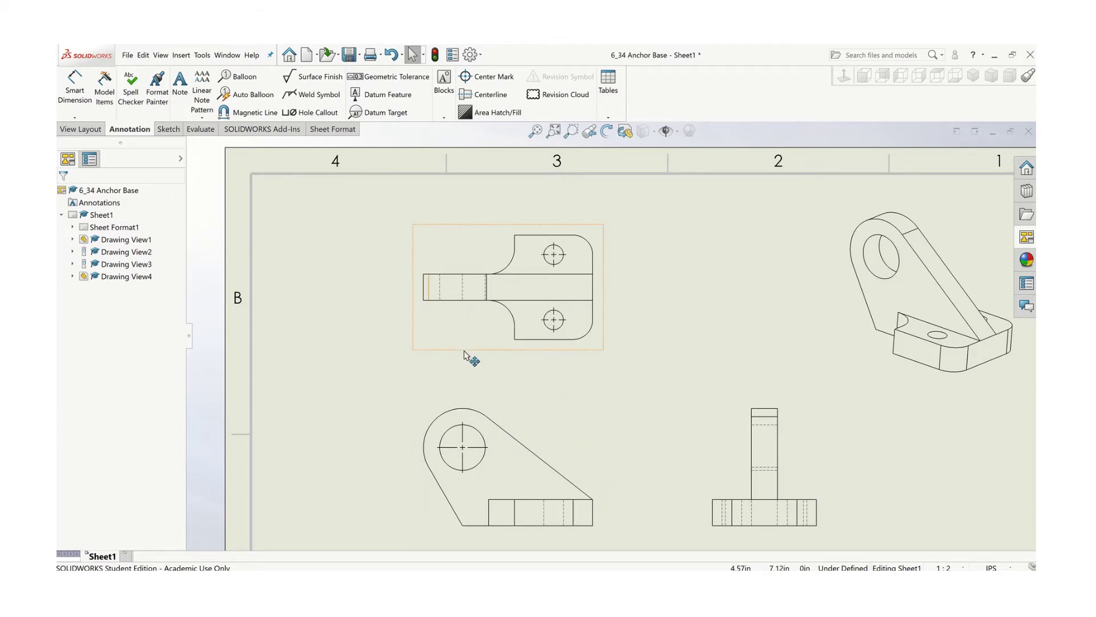
# Set the top view's tangent edge display to Tangent Edges Removed.
pyautogui.scroll(-1, 524, 359)
pyautogui.moveTo(525, 359)
pyautogui.mouseDown(button='middle')
pyautogui.moveTo(458, 293)
pyautogui.moveTo(468, 304)
pyautogui.mouseUp(button='middle')
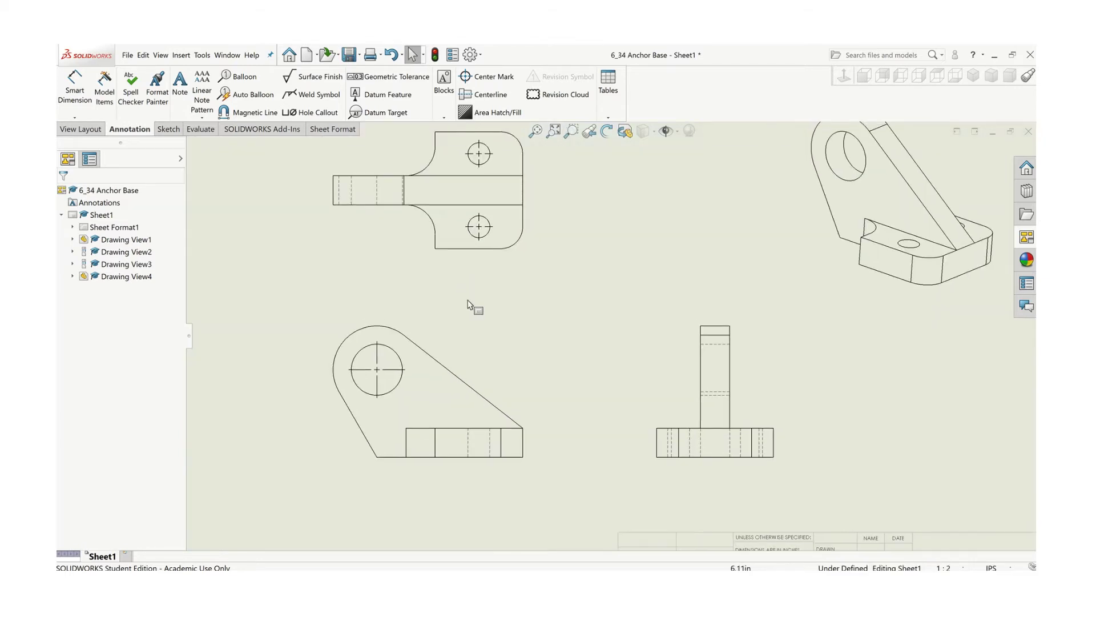
pyautogui.click(408, 246)
pyautogui.rightClick(406, 244)
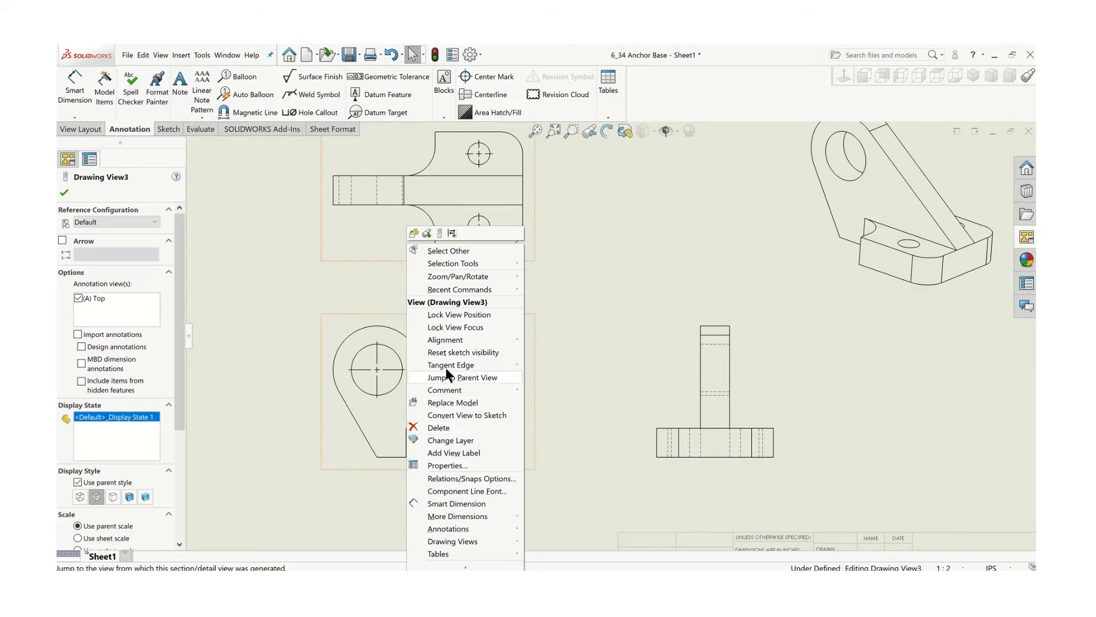
pyautogui.moveTo(448, 367)
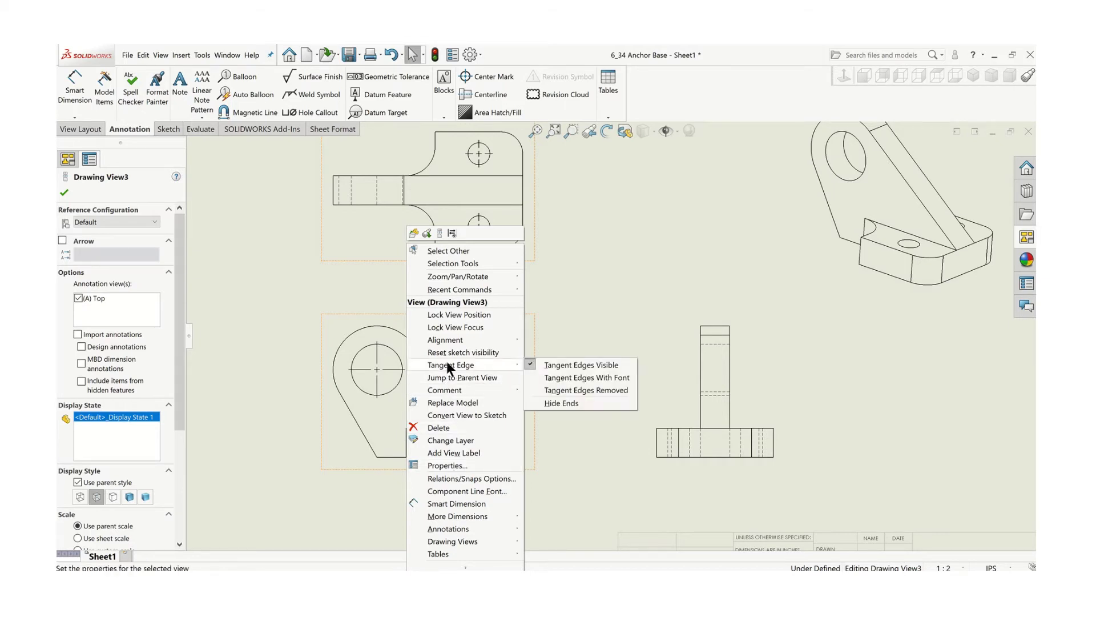
pyautogui.click(576, 390)
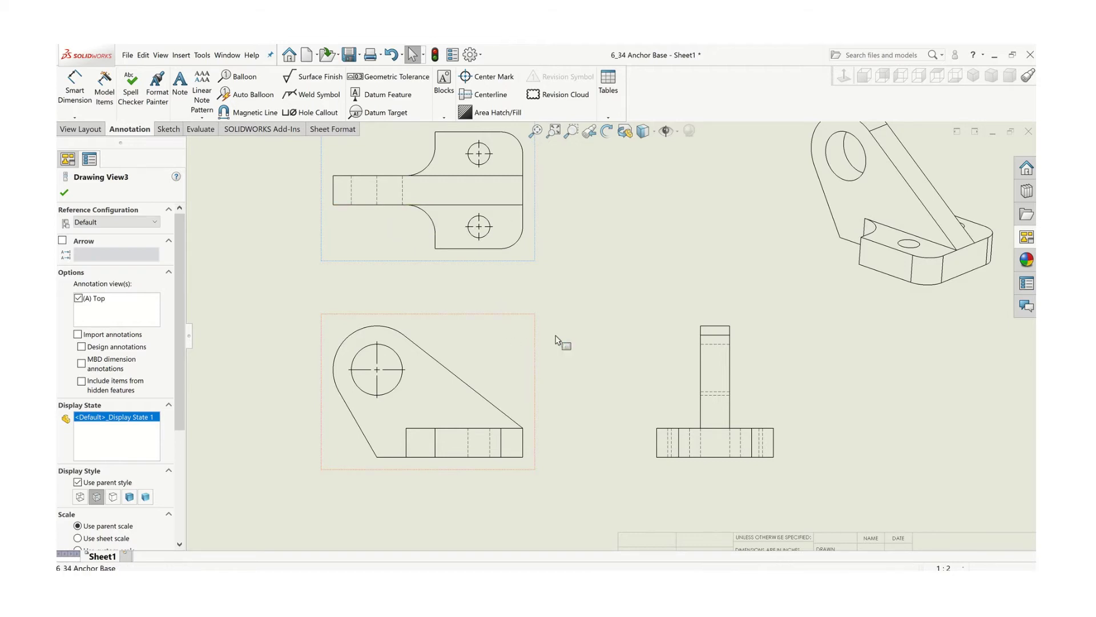
pyautogui.press('Escape')
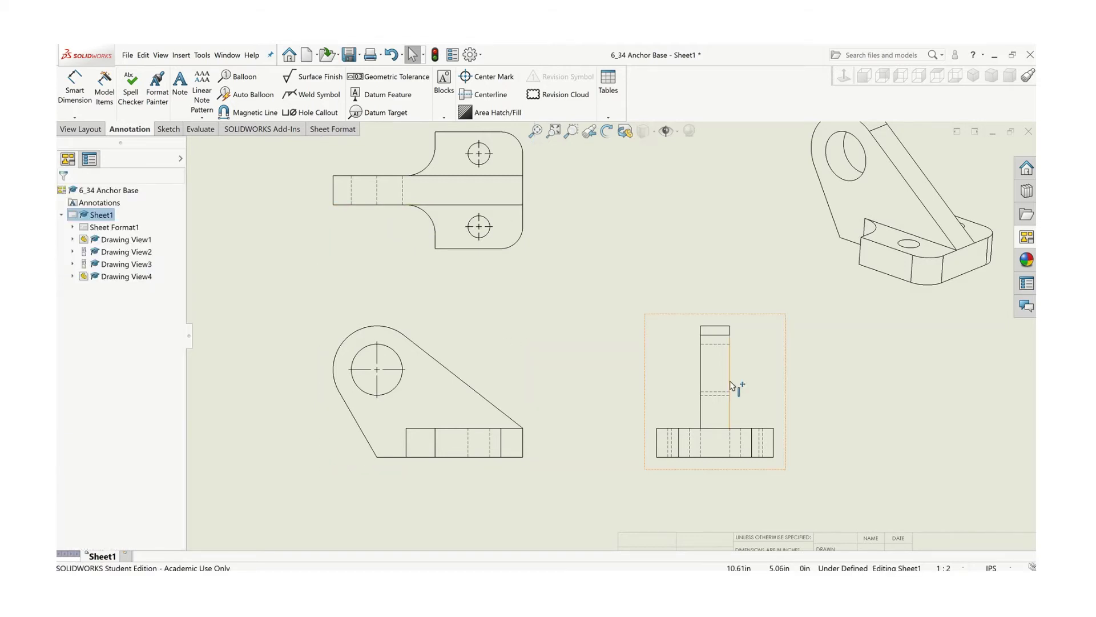
# Set the projected side view's tangent edge display to Tangent Edges Removed.
pyautogui.click(686, 363)
pyautogui.rightClick(685, 360)
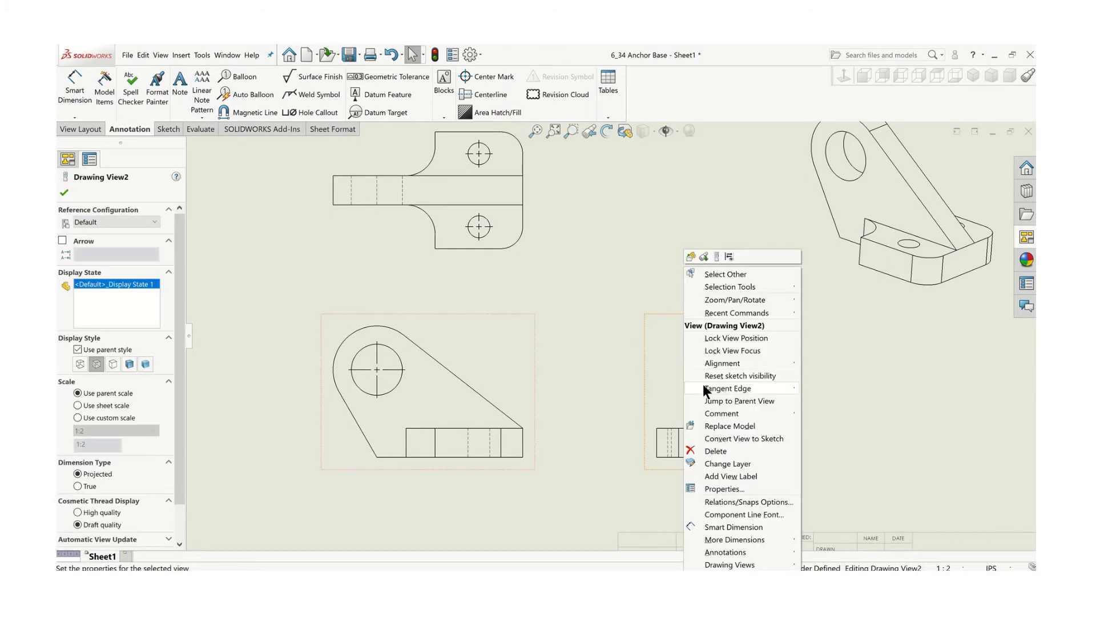
pyautogui.moveTo(704, 388)
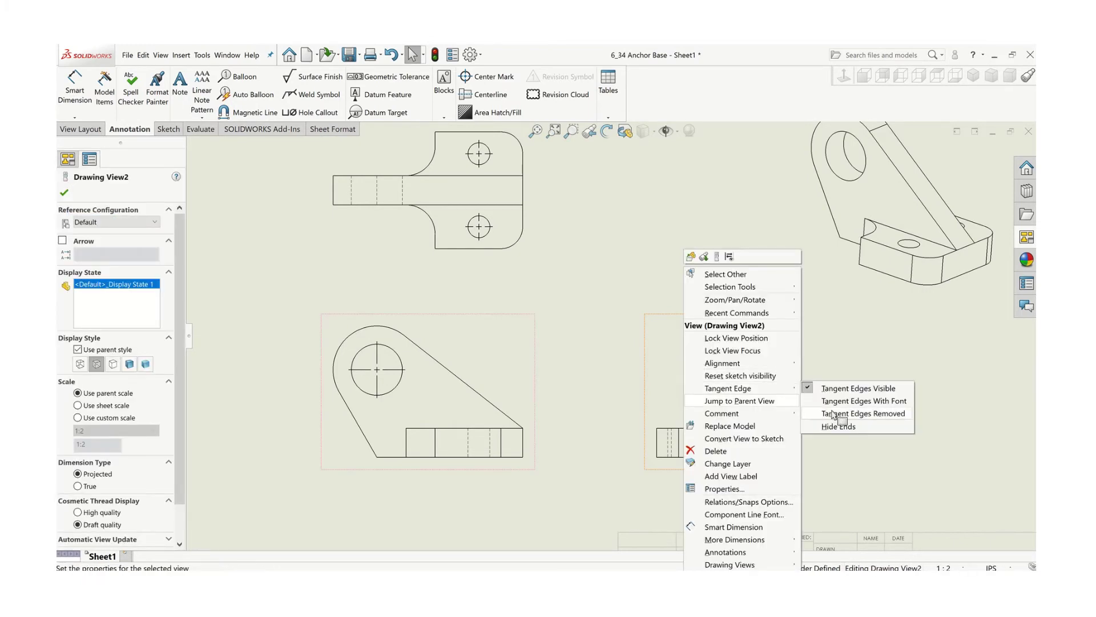
pyautogui.click(856, 414)
pyautogui.press('Escape')
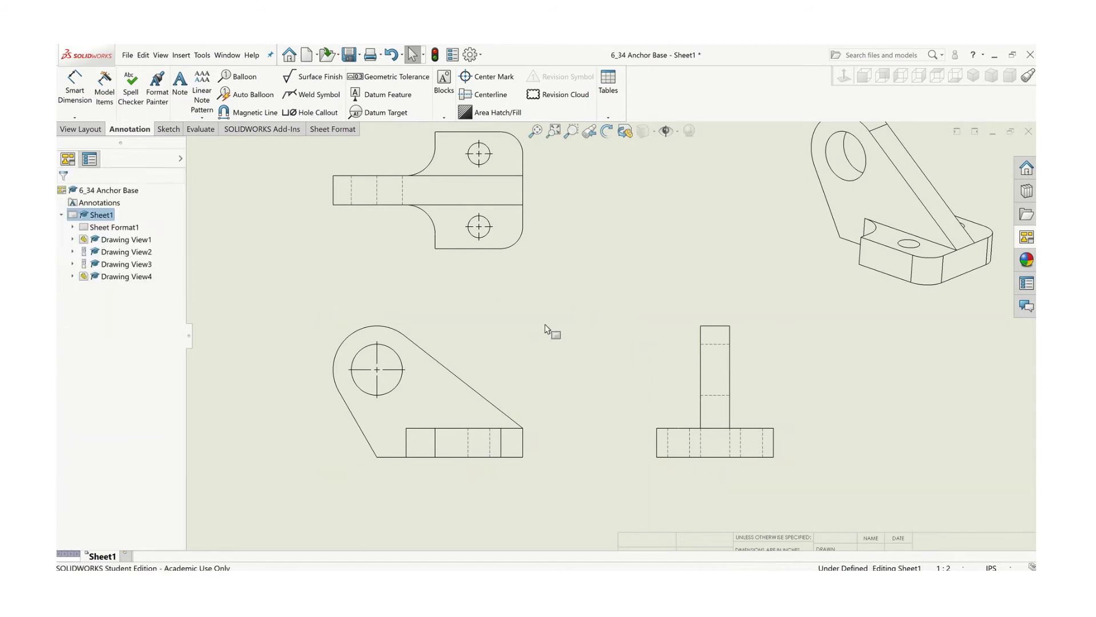
# Set the front base view's tangent edge display to Tangent Edges Removed.
pyautogui.click(493, 338)
pyautogui.rightClick(492, 337)
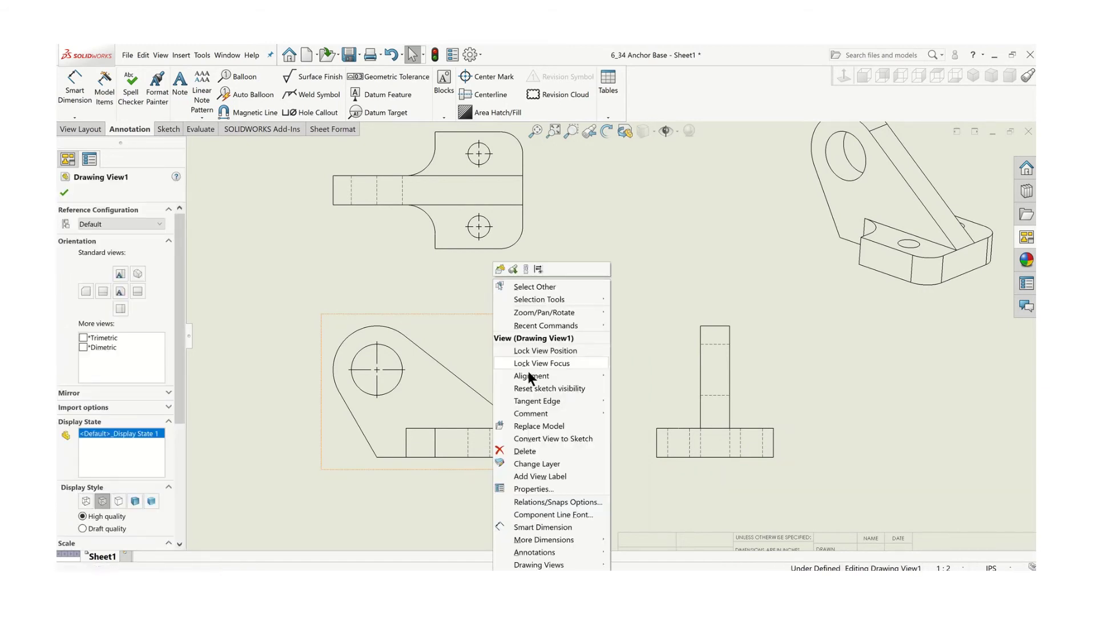
pyautogui.moveTo(529, 400)
pyautogui.click(655, 425)
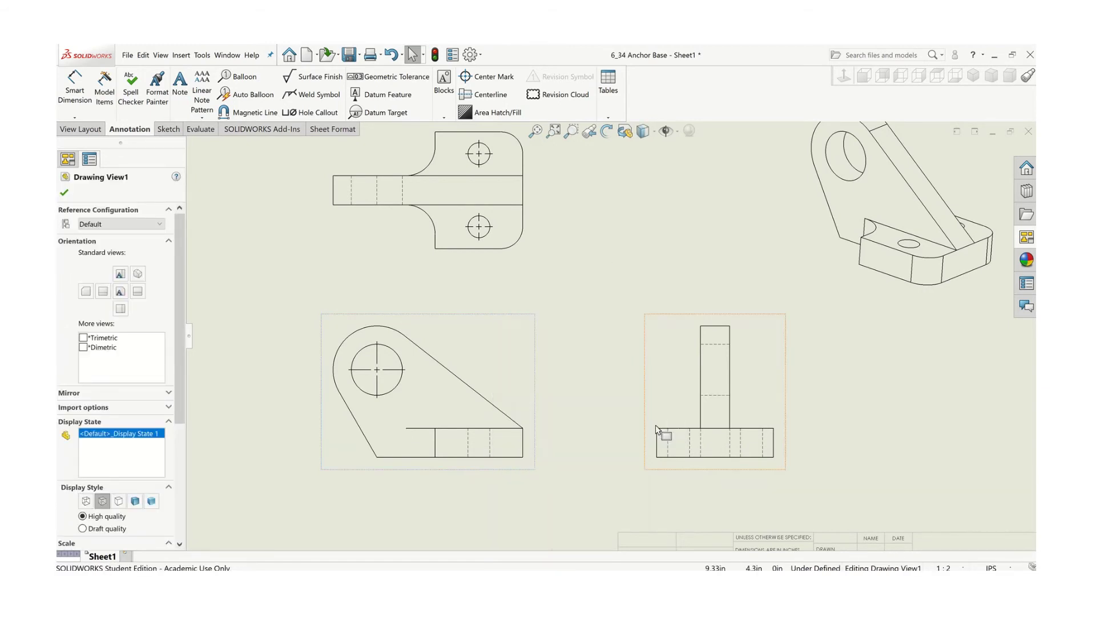
pyautogui.click(65, 194)
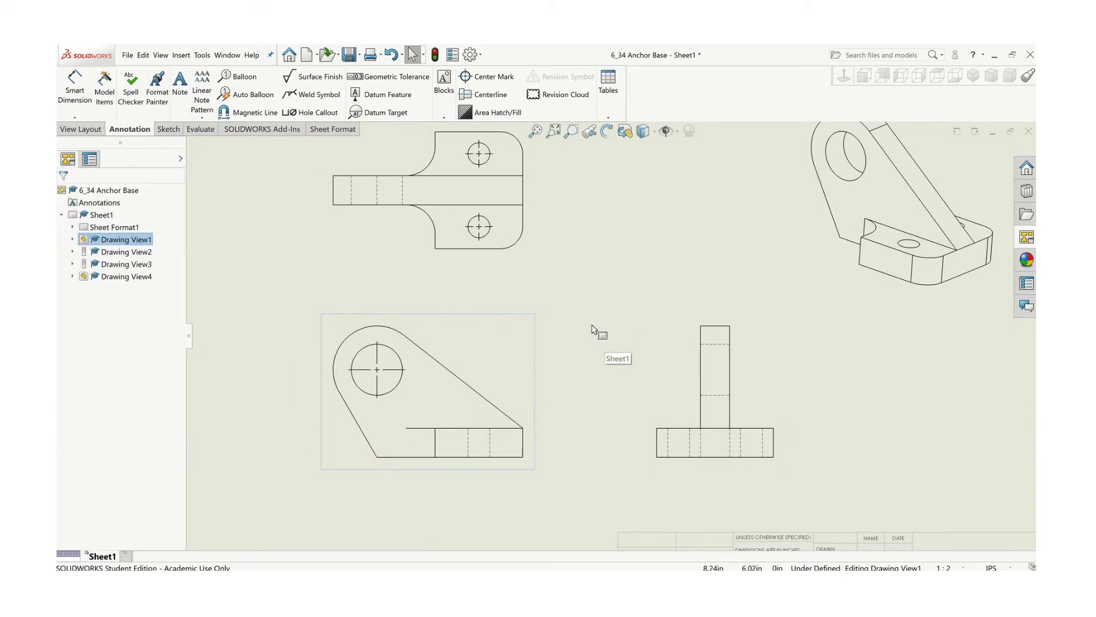
# Hide the middle dashed edge, between the two hole edges, on the narrow arm in the top view.
pyautogui.scroll(1, 597, 334)
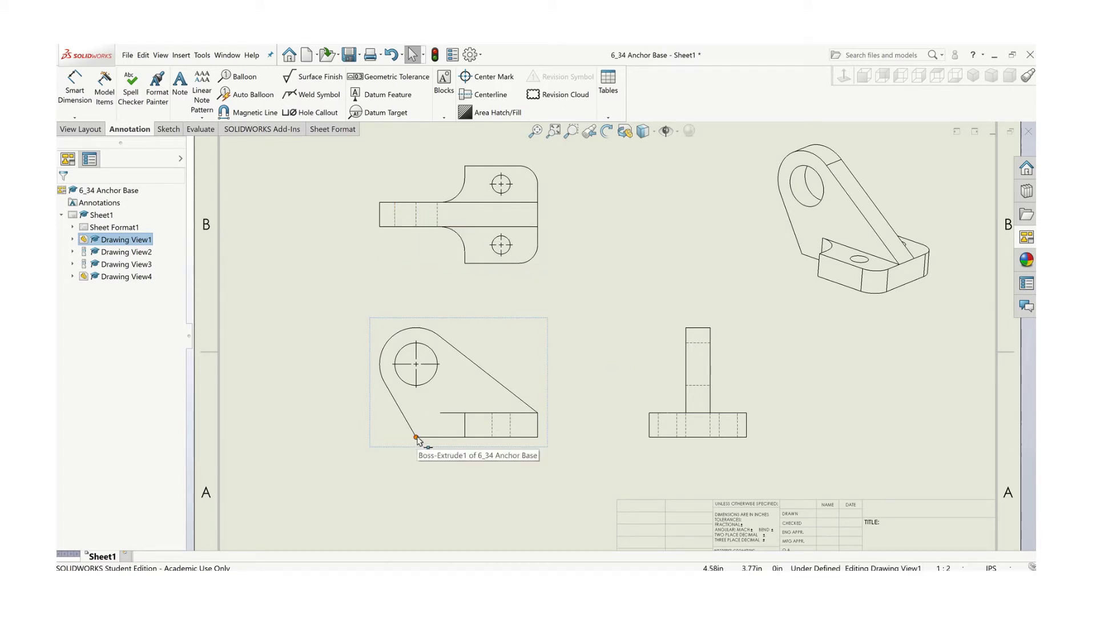
pyautogui.click(417, 219)
pyautogui.rightClick(415, 214)
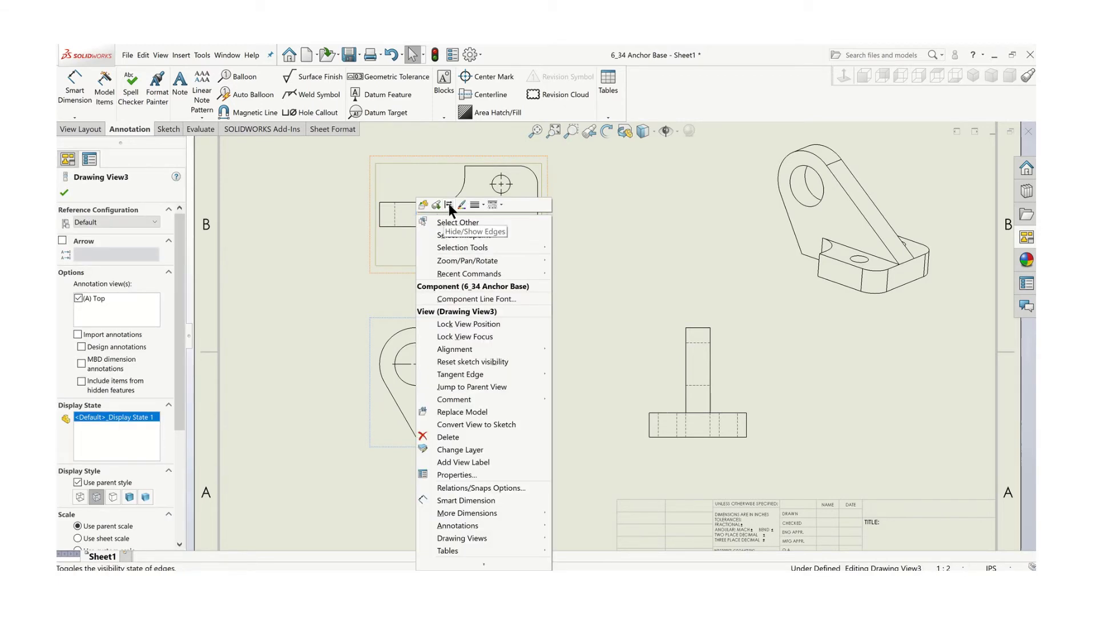
pyautogui.press('Escape')
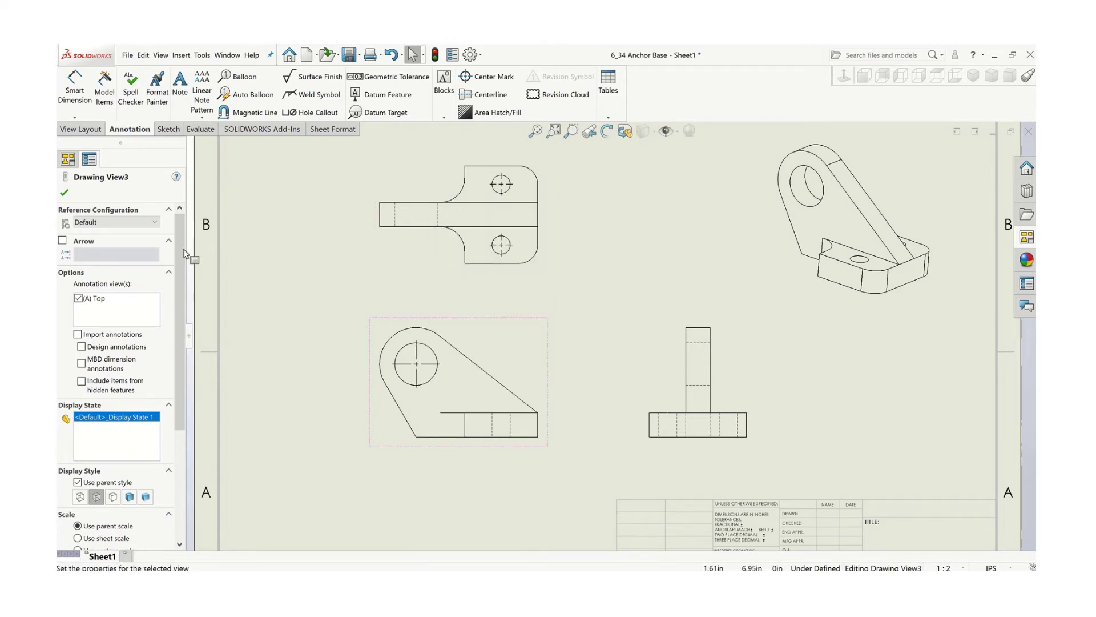
pyautogui.click(64, 192)
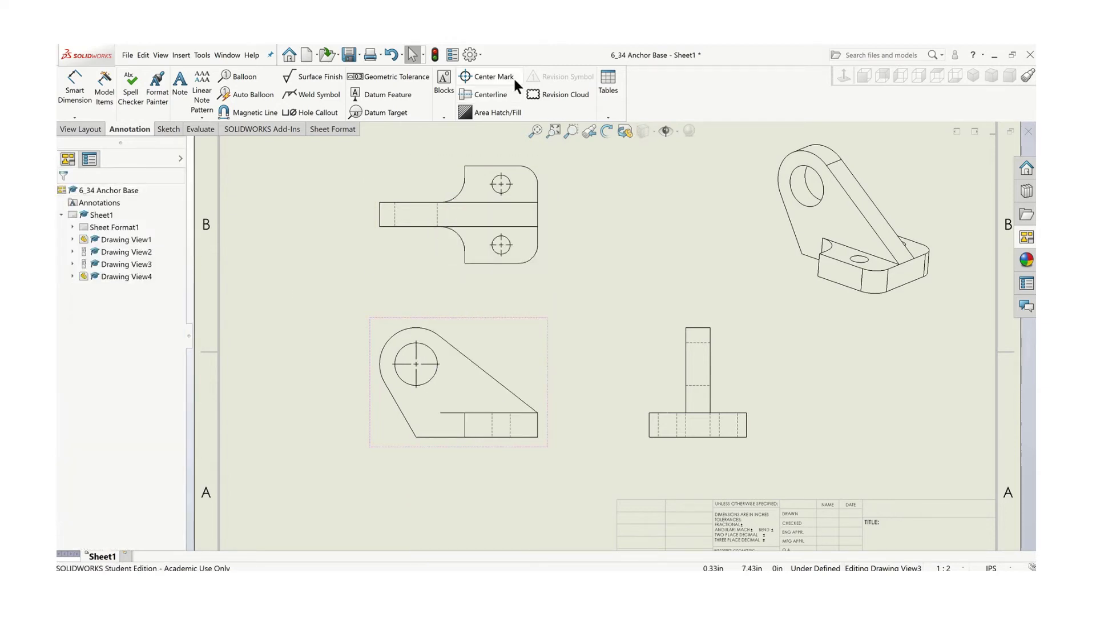
# Auto-insert centerlines by view for the holes in the top, front and side views.
pyautogui.click(497, 94)
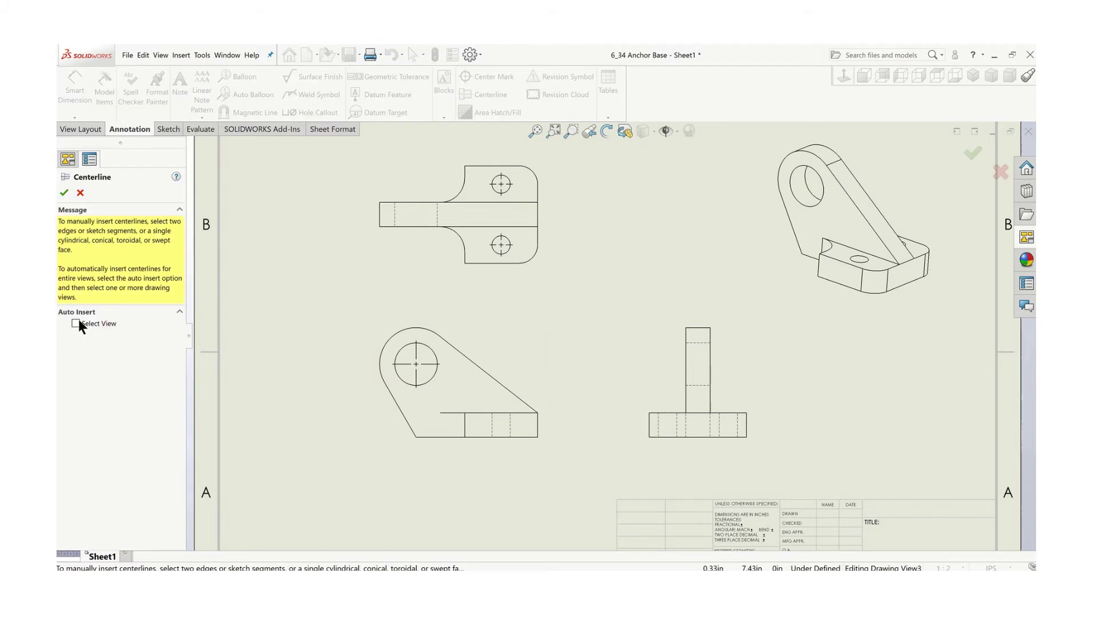
pyautogui.click(78, 323)
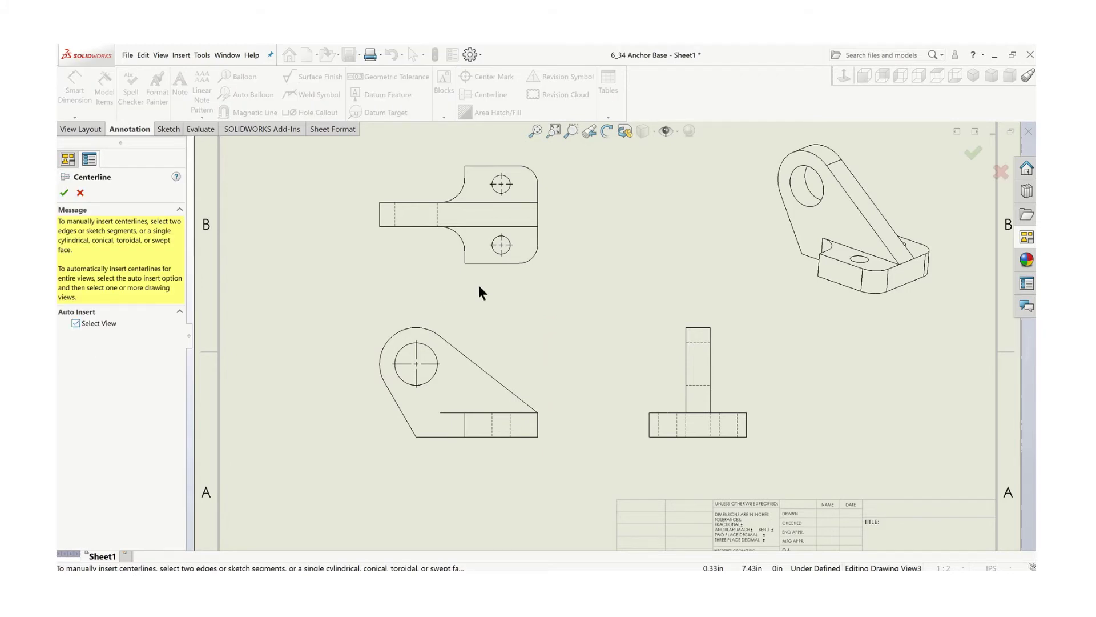
pyautogui.click(443, 272)
pyautogui.click(457, 449)
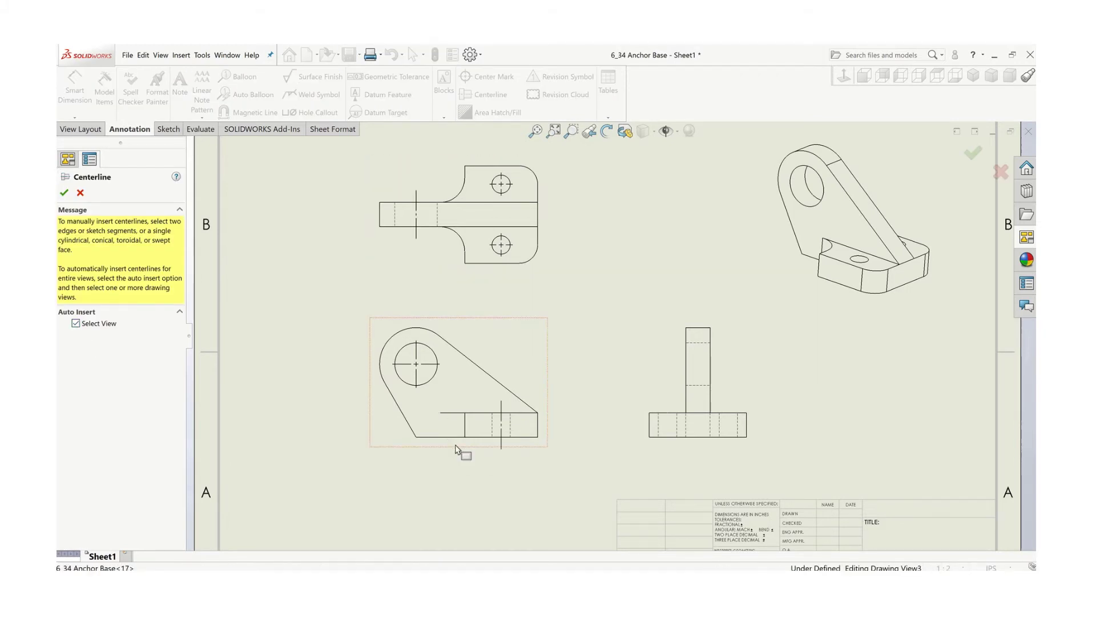
pyautogui.click(699, 449)
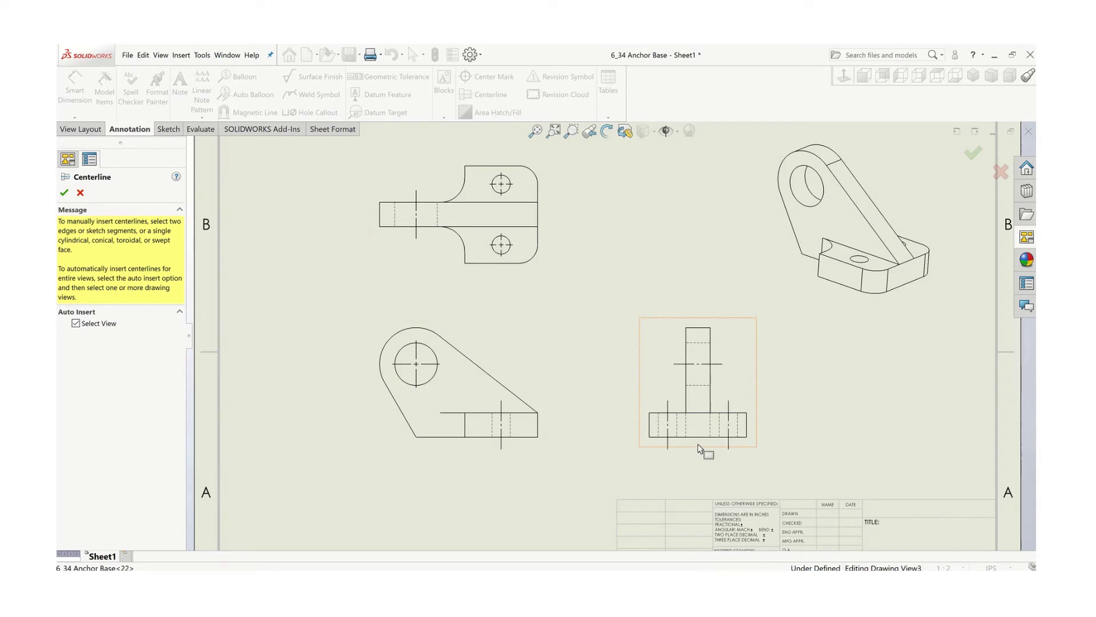
pyautogui.click(64, 192)
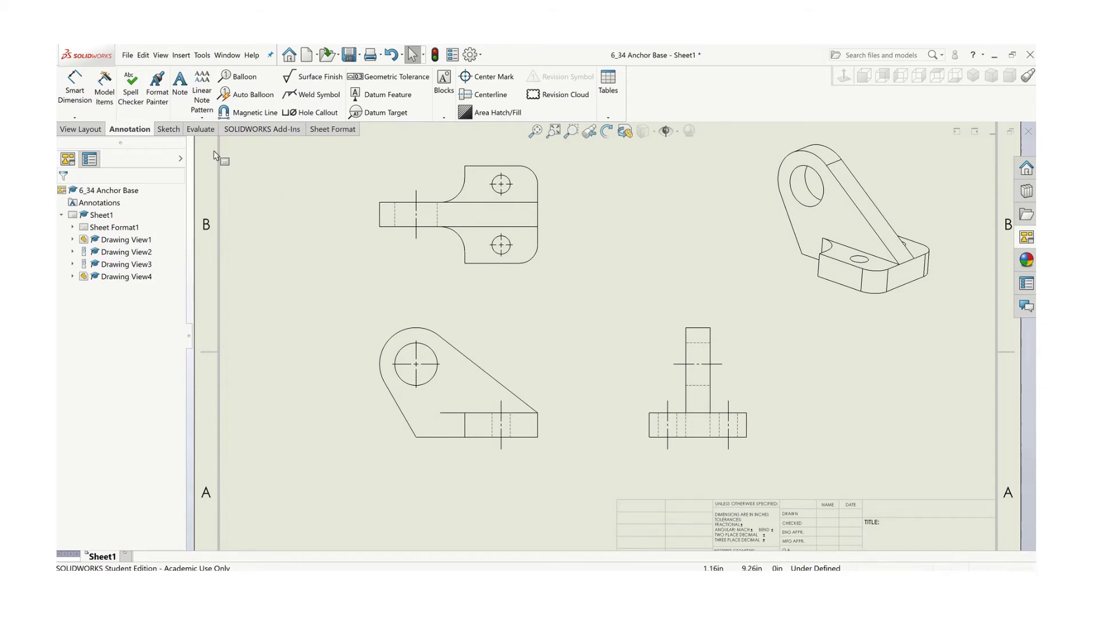
# Dimension the thickness of the narrow arm in the top view, placing the dimension beside its free end.
pyautogui.click(76, 85)
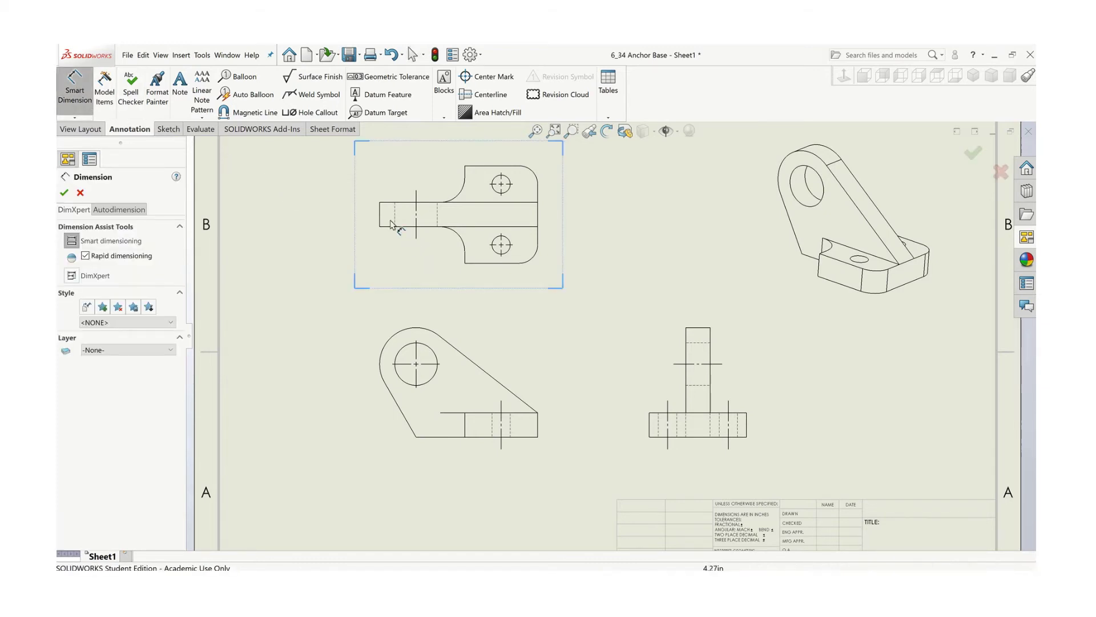
pyautogui.click(379, 203)
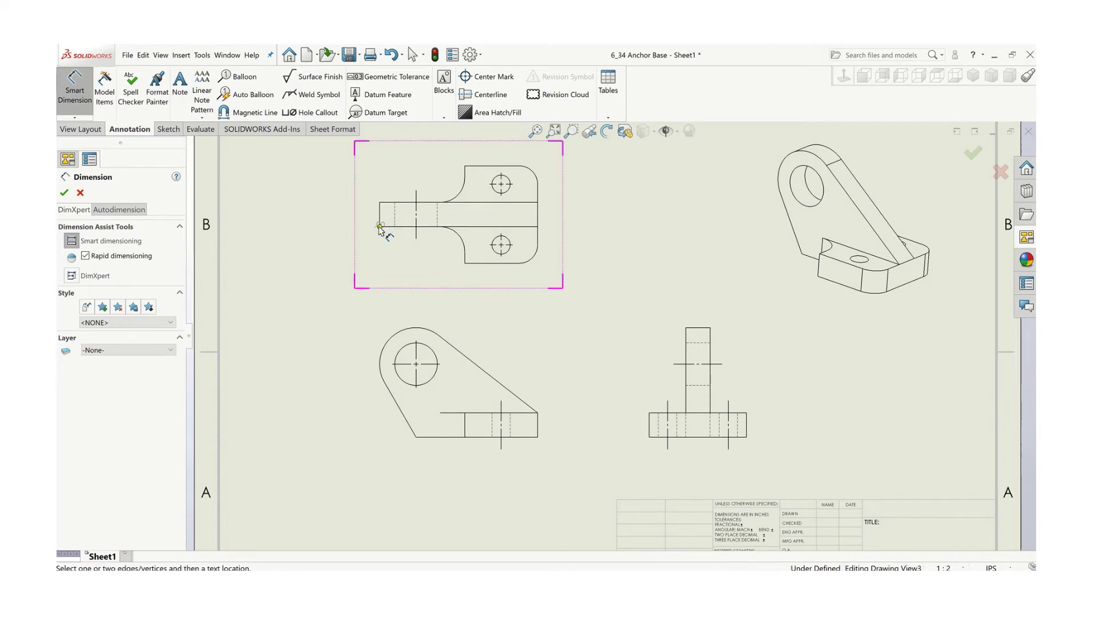
pyautogui.click(379, 227)
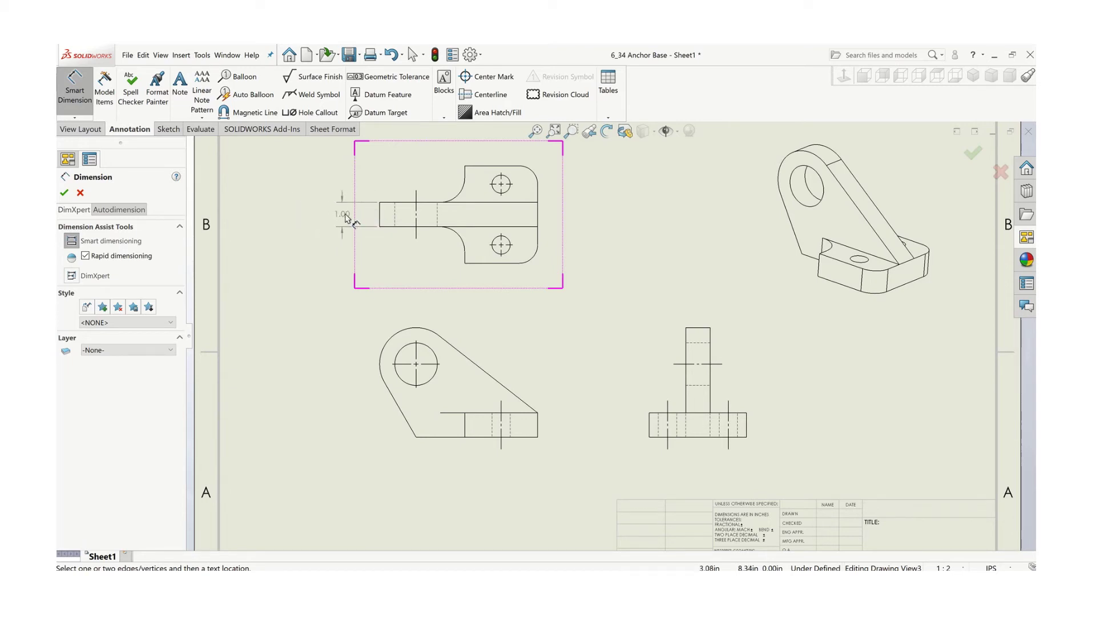
pyautogui.click(348, 217)
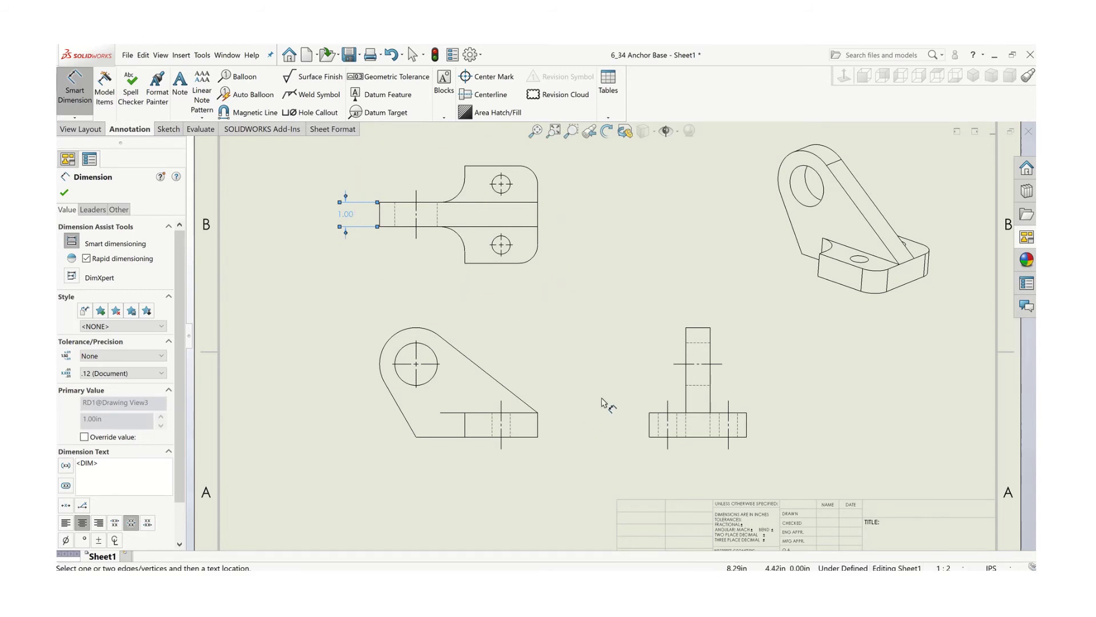
# Dimension the vertical distance from the upright's top edge to the hole's upper hidden edge in the side view.
pyautogui.scroll(-2, 607, 404)
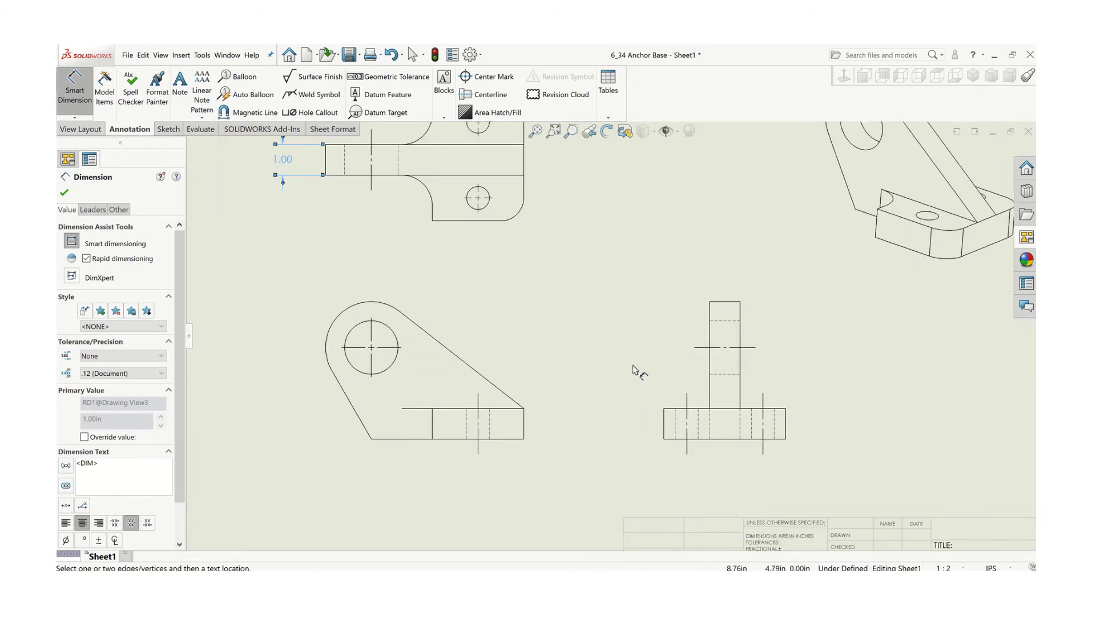
pyautogui.click(709, 315)
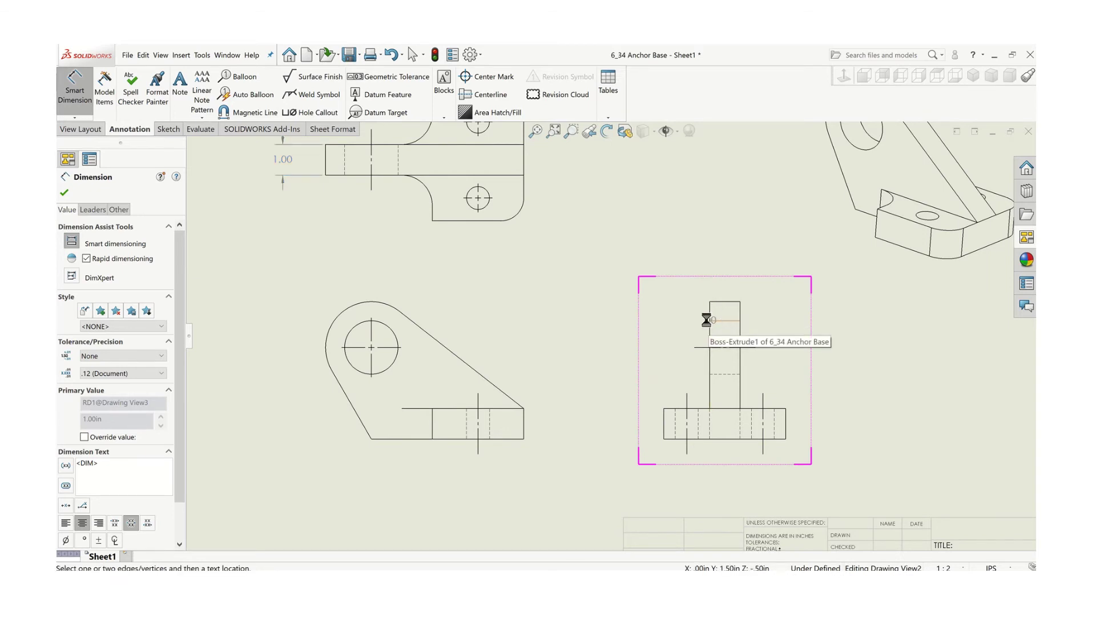
pyautogui.click(681, 316)
pyautogui.press('Escape')
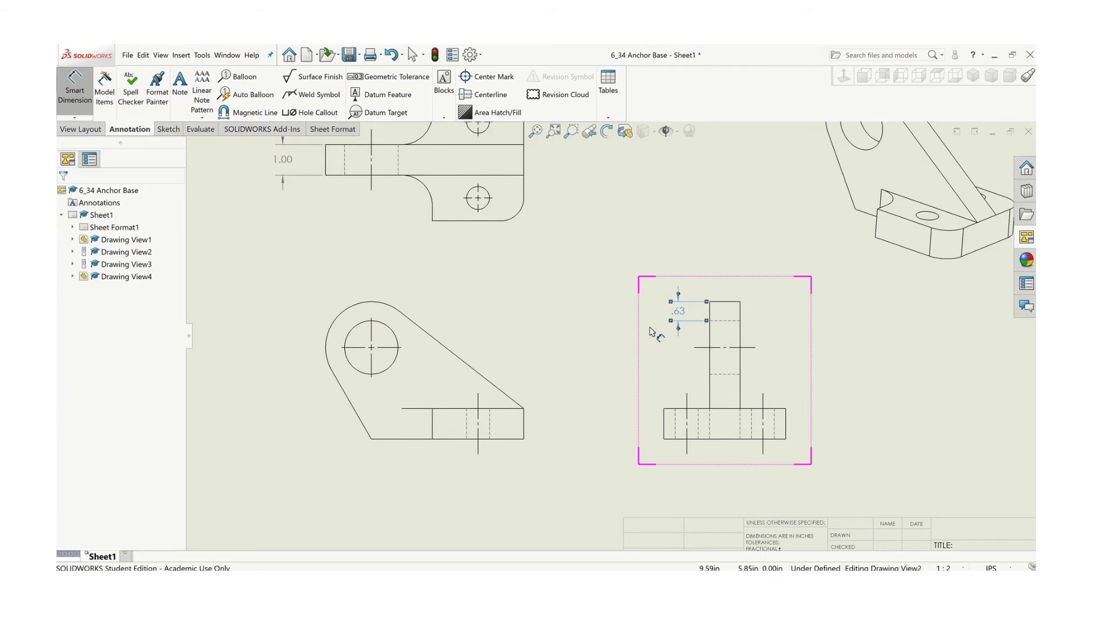
# Delete the vertical dimension between the upright's top edge and the hole's upper hidden edge in the side view.
pyautogui.press('Escape')
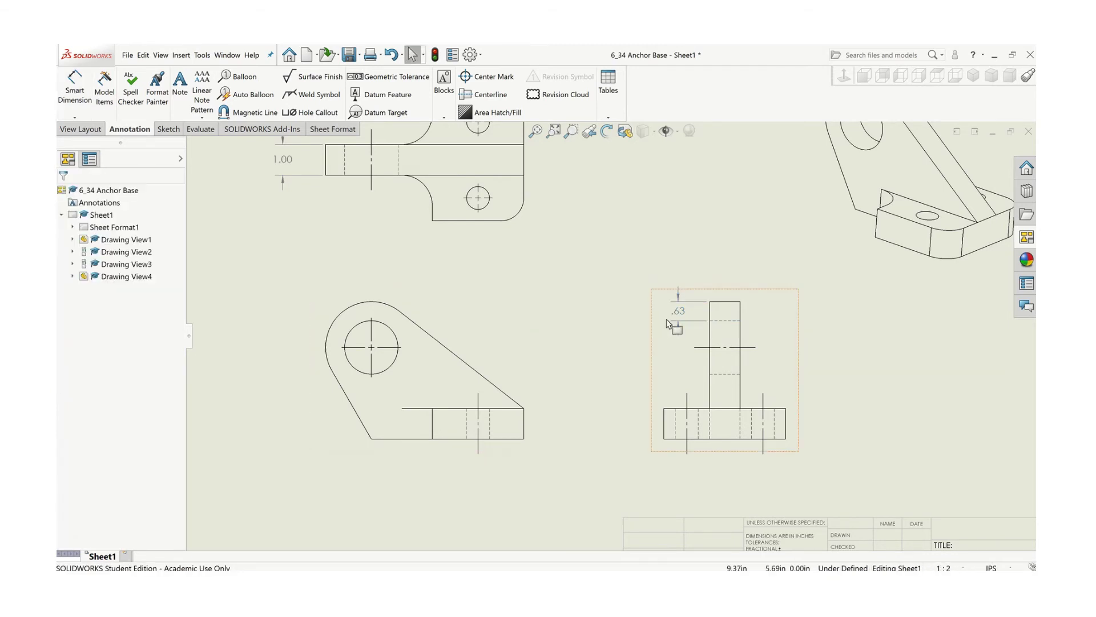
pyautogui.click(678, 311)
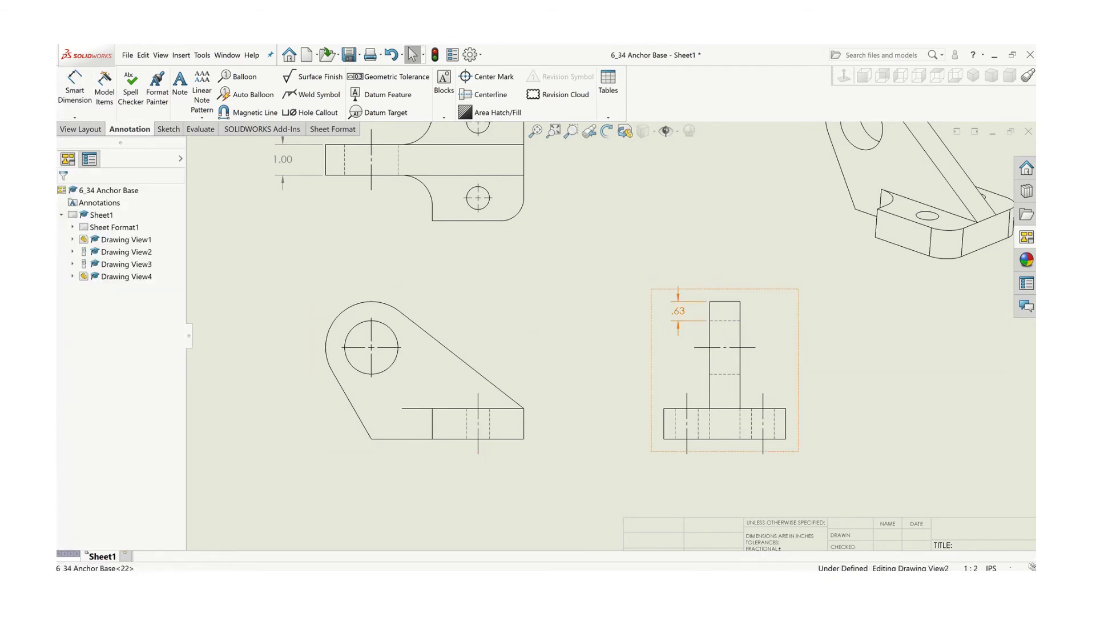
pyautogui.press('Delete')
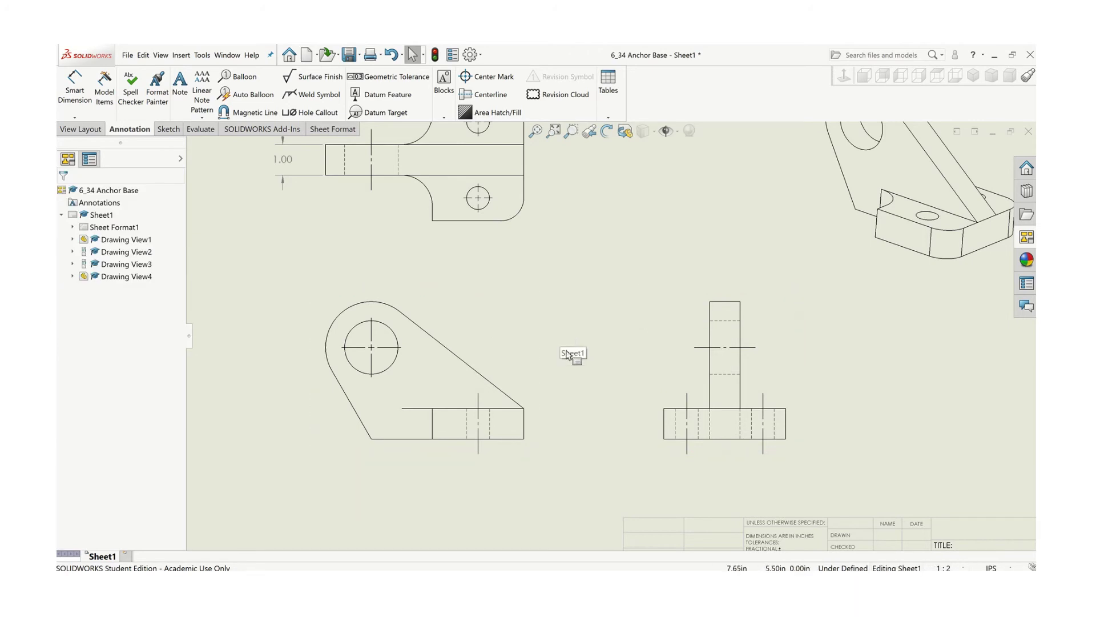
# Dimension the acute angle between the sloped edge and the base's top edge inside the front view, and delete that dimension again.
pyautogui.scroll(1, 553, 358)
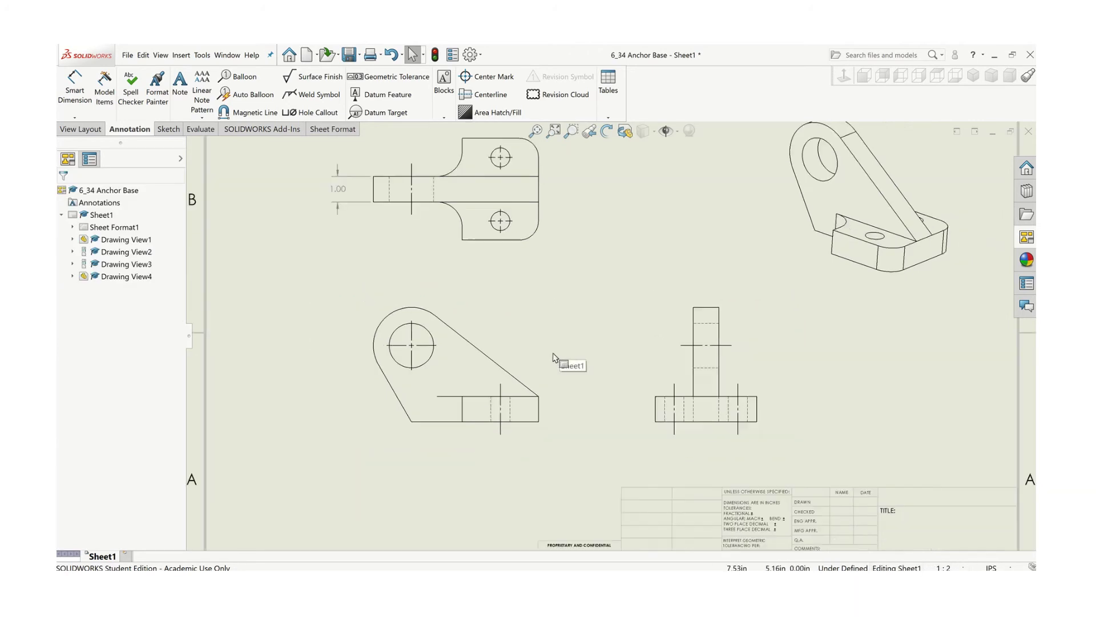
pyautogui.scroll(1, 554, 358)
pyautogui.scroll(-1, 554, 358)
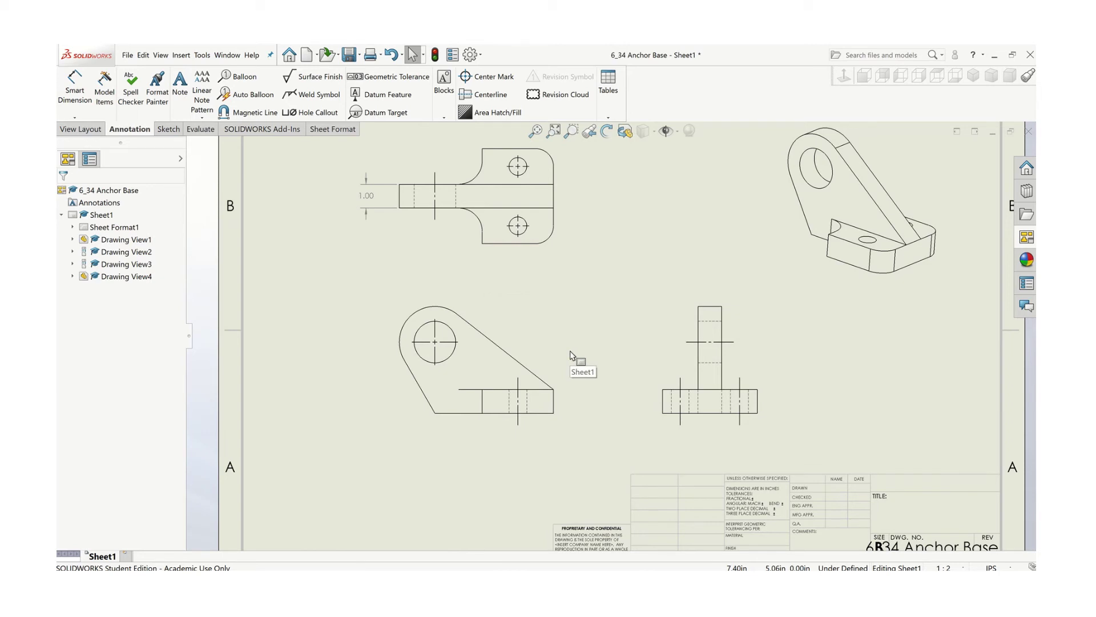
pyautogui.click(75, 86)
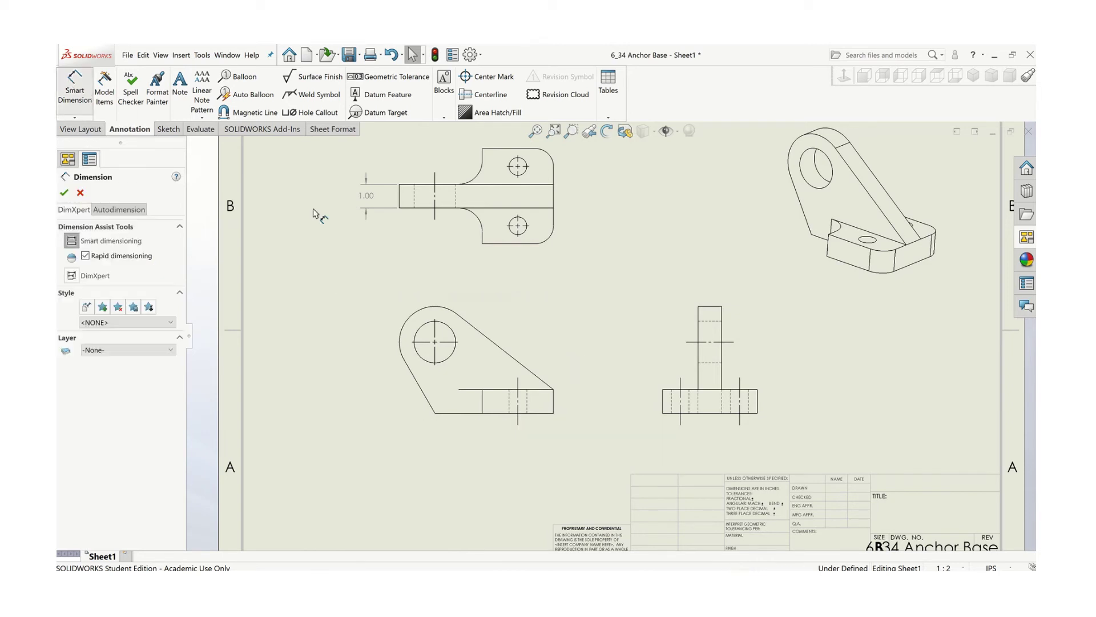
pyautogui.click(487, 338)
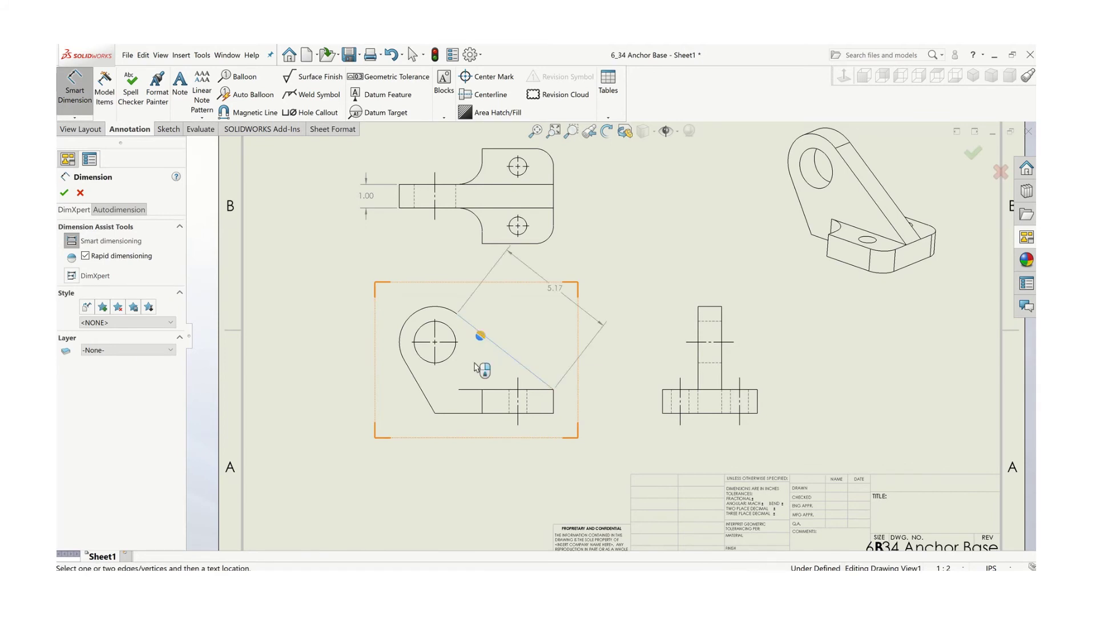
pyautogui.click(479, 390)
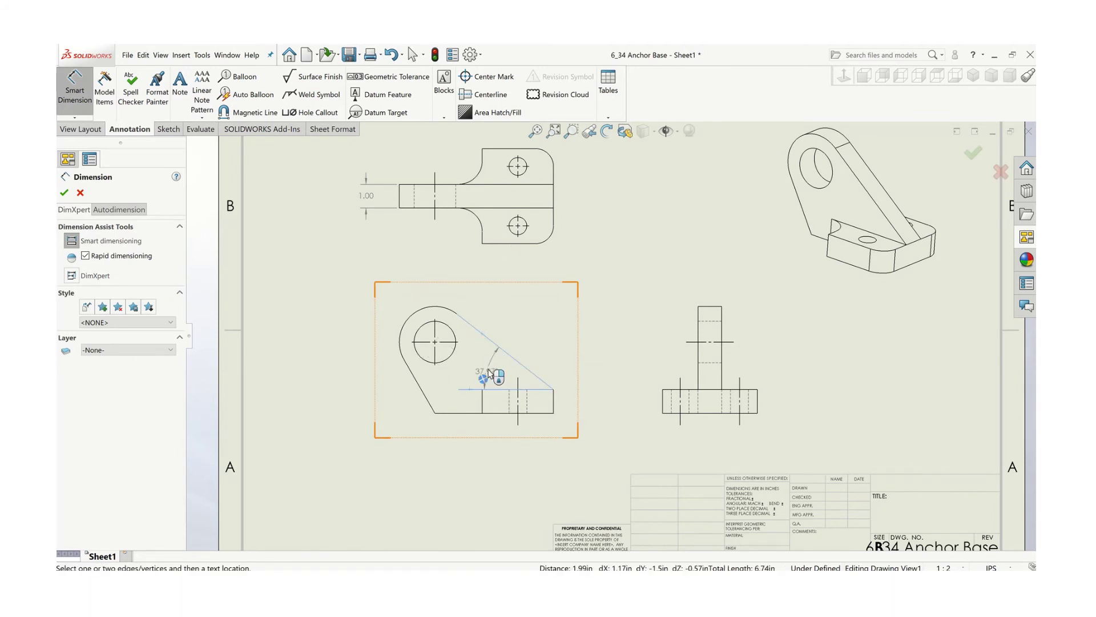
pyautogui.click(479, 365)
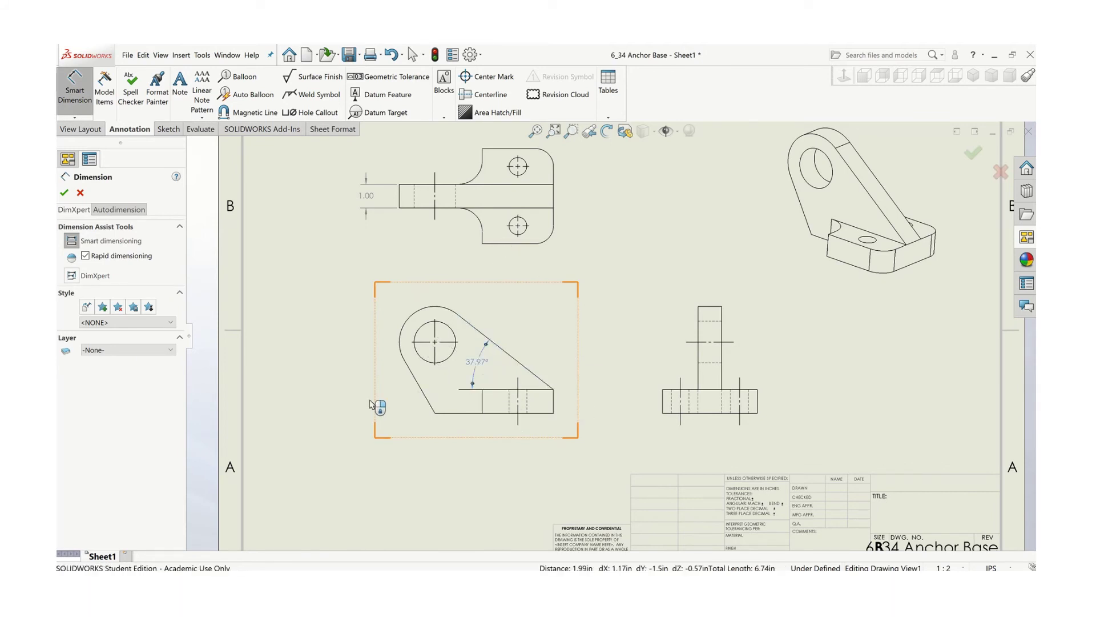
pyautogui.press('Escape')
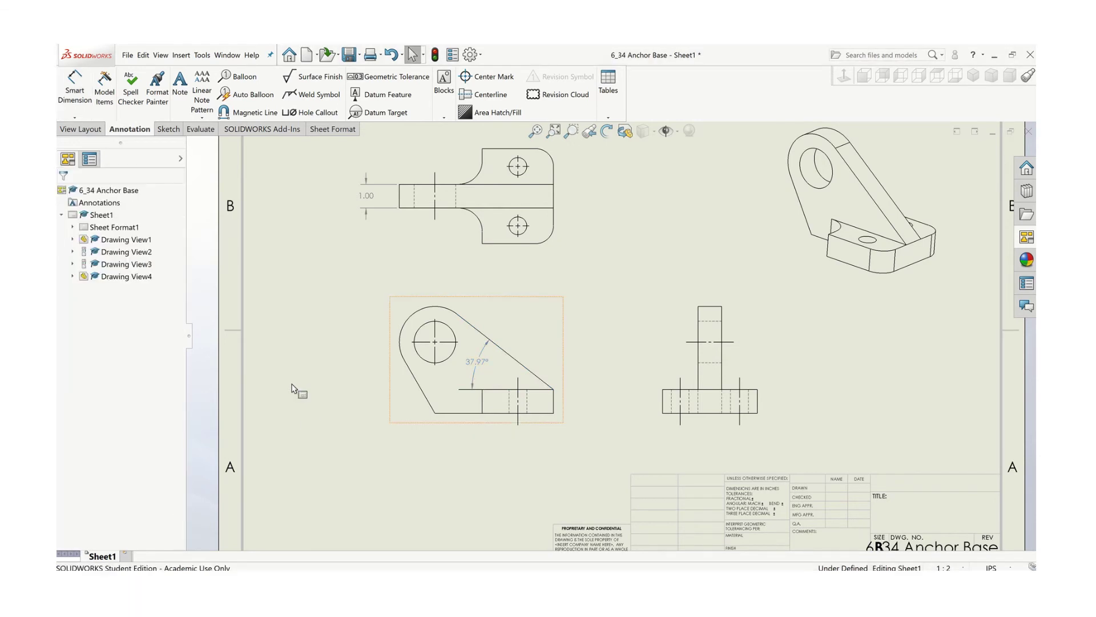
pyautogui.click(480, 365)
pyautogui.press('Delete')
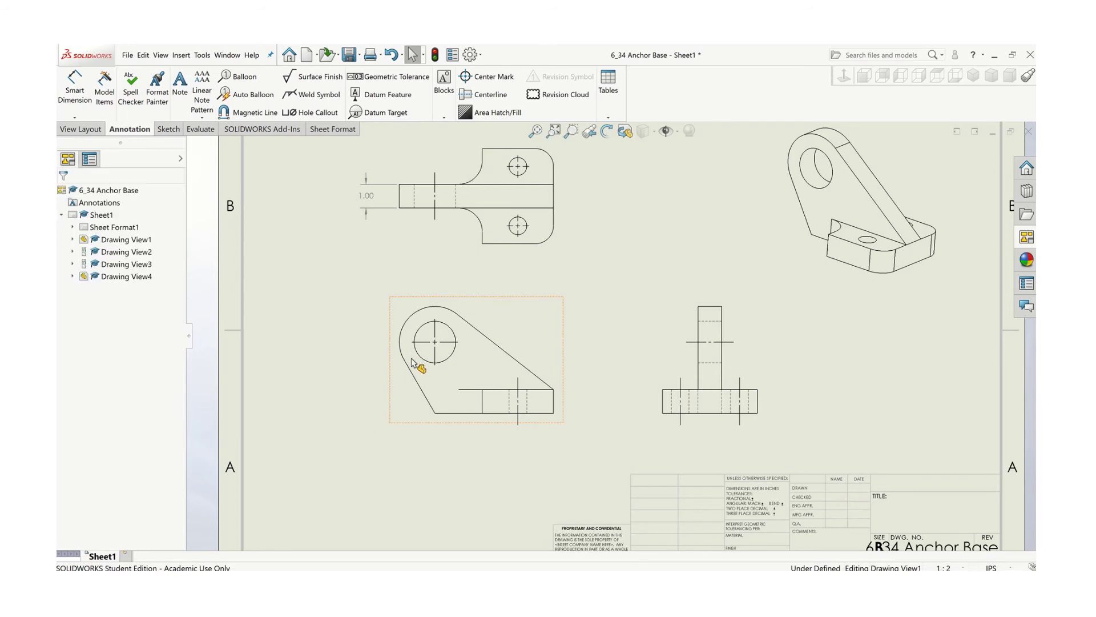
# Dimension the obtuse angle between the sloped edge and the base's top edge outside the front view's corner, and delete that dimension again.
pyautogui.click(75, 89)
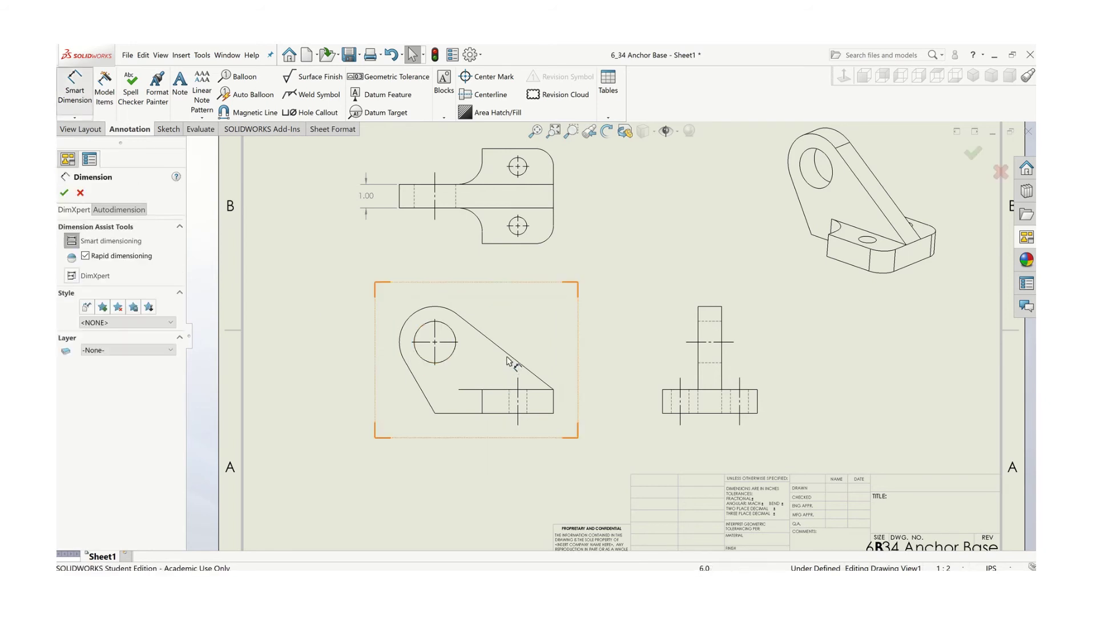
pyautogui.click(508, 356)
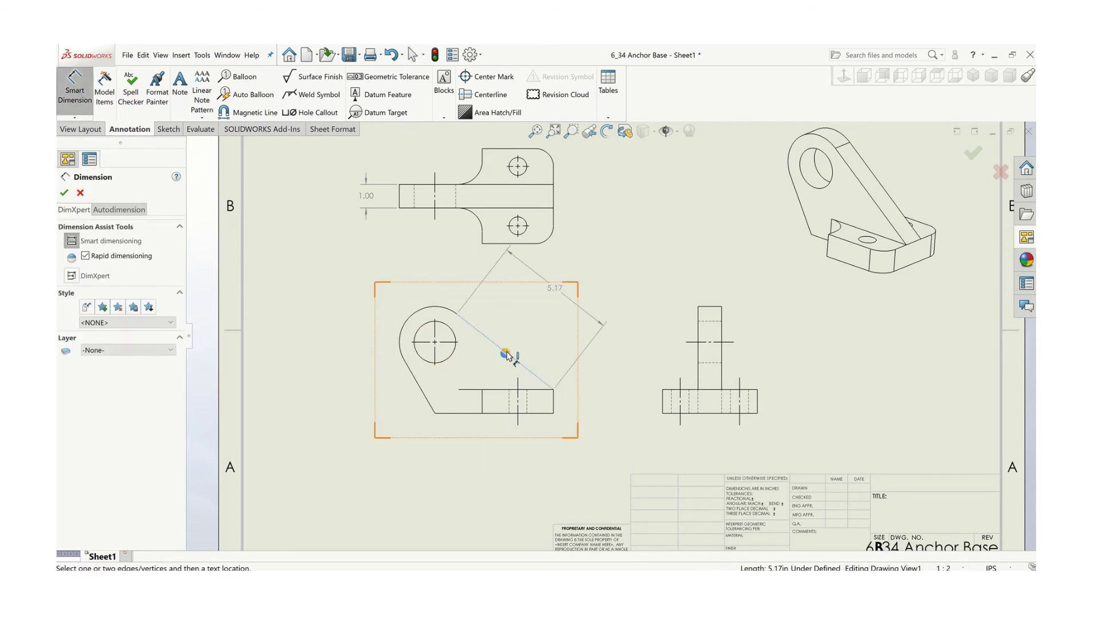
pyautogui.click(535, 392)
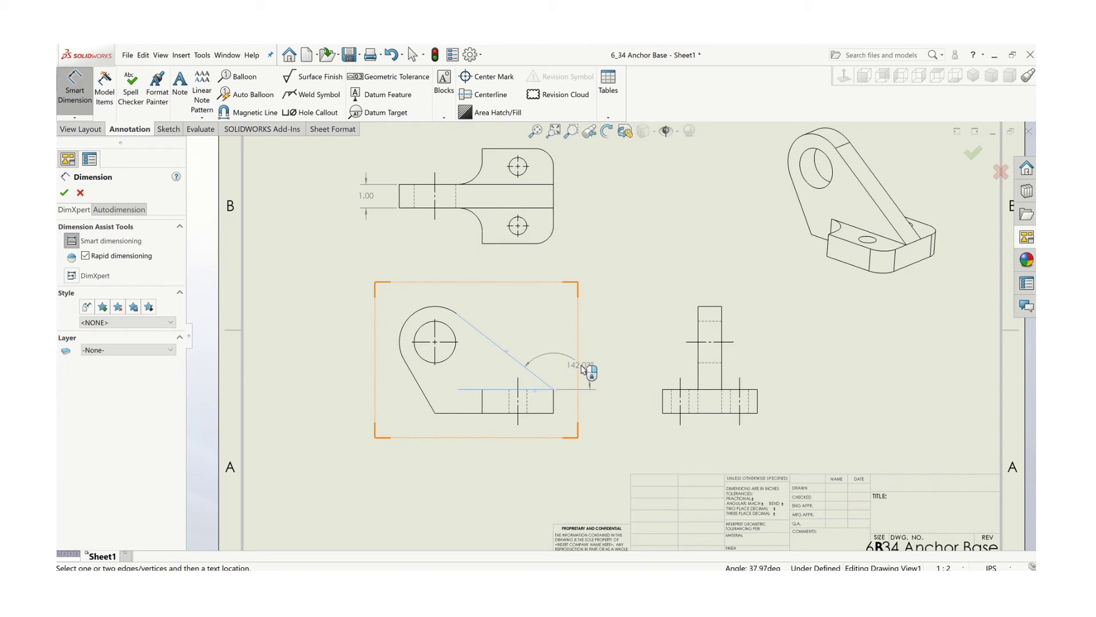
pyautogui.click(582, 370)
pyautogui.press('Escape')
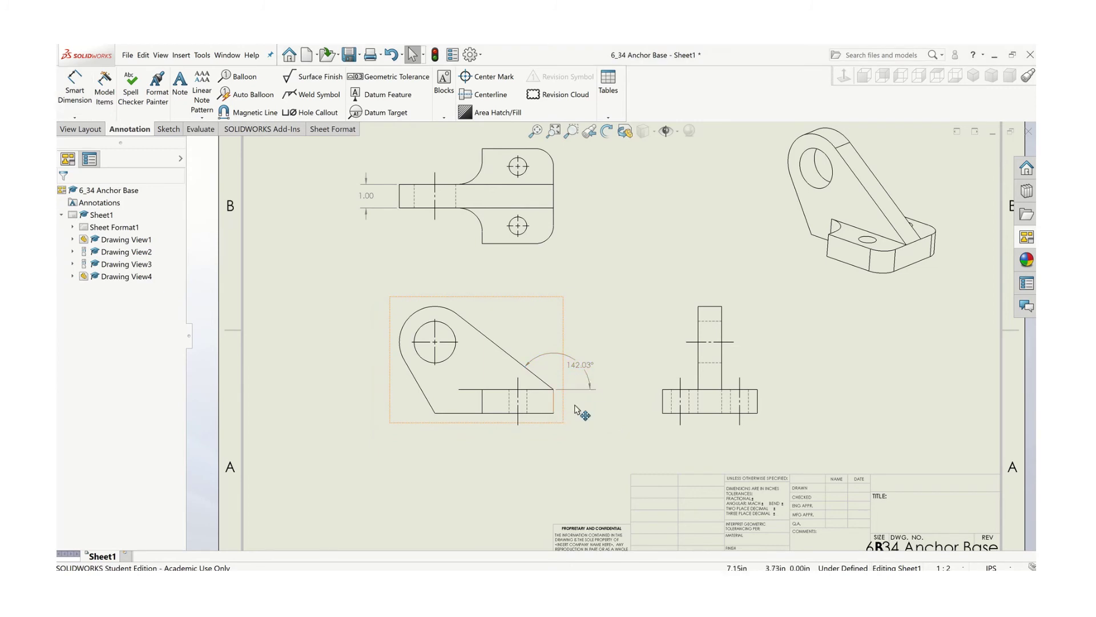
pyautogui.click(580, 366)
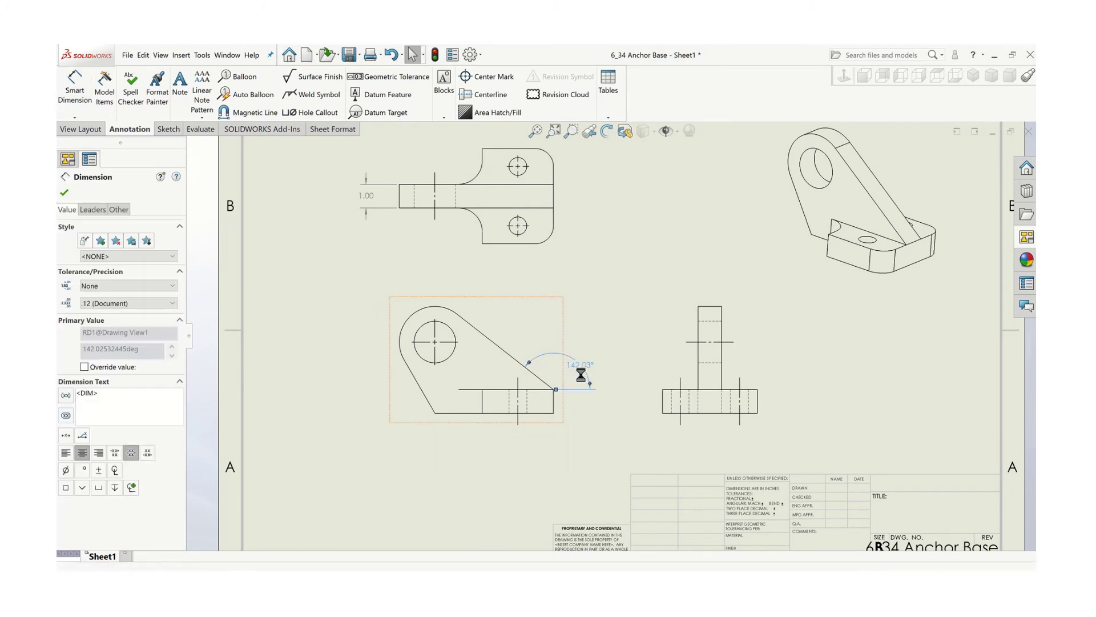
pyautogui.press('Delete')
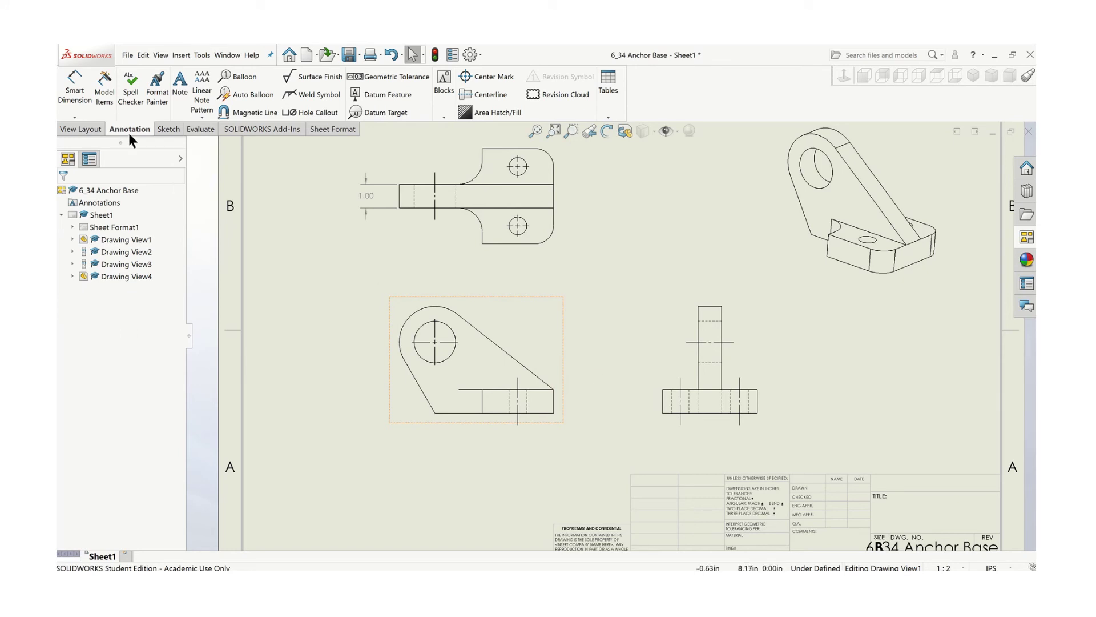
# Dimension the large hole's diameter in the front view and move the dimension outside the outline, up and left of the rounded end.
pyautogui.click(75, 87)
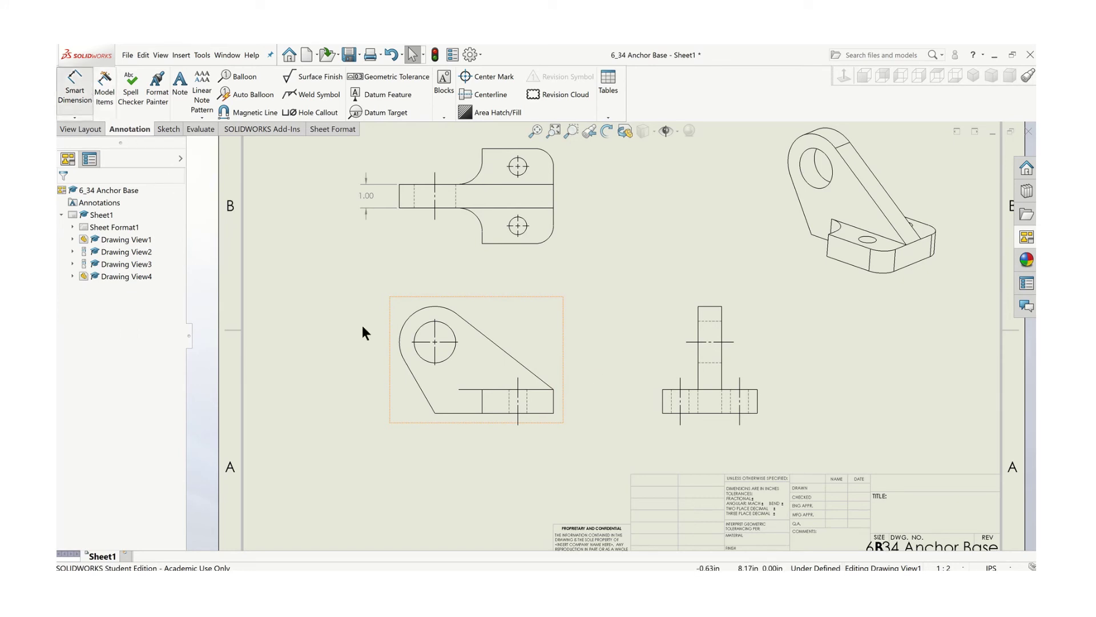
pyautogui.click(455, 354)
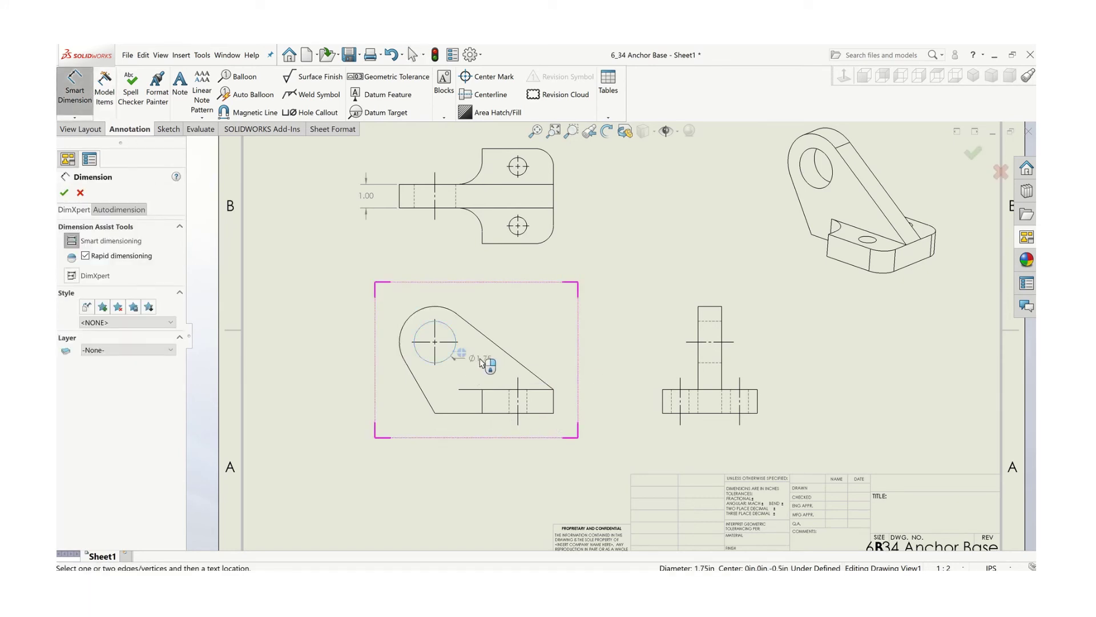
pyautogui.click(491, 369)
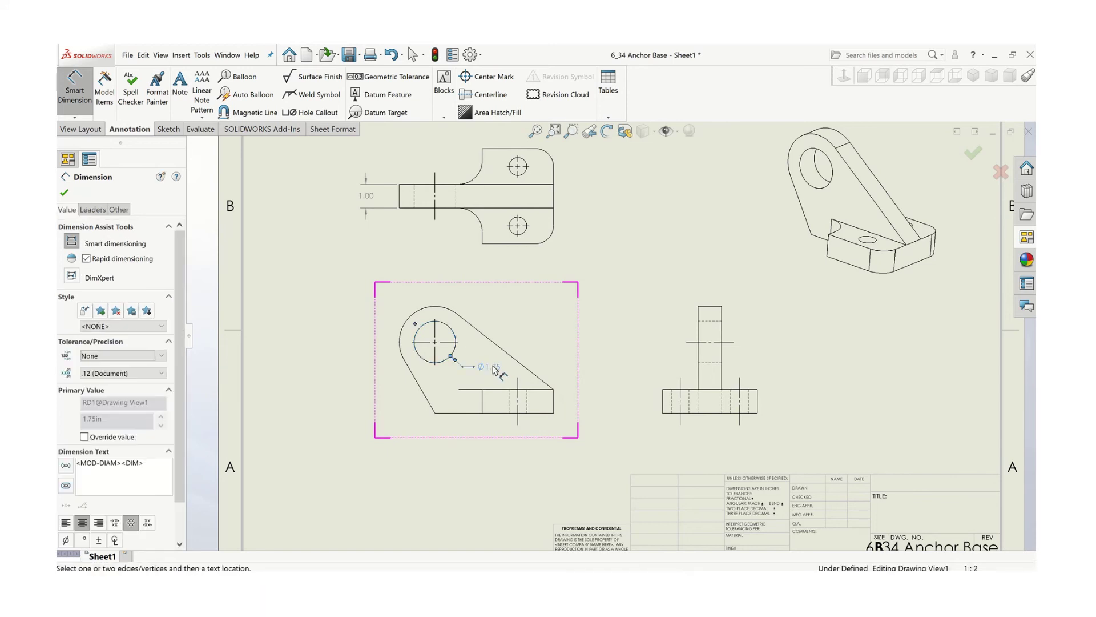
pyautogui.press('Escape')
pyautogui.press('Escape')
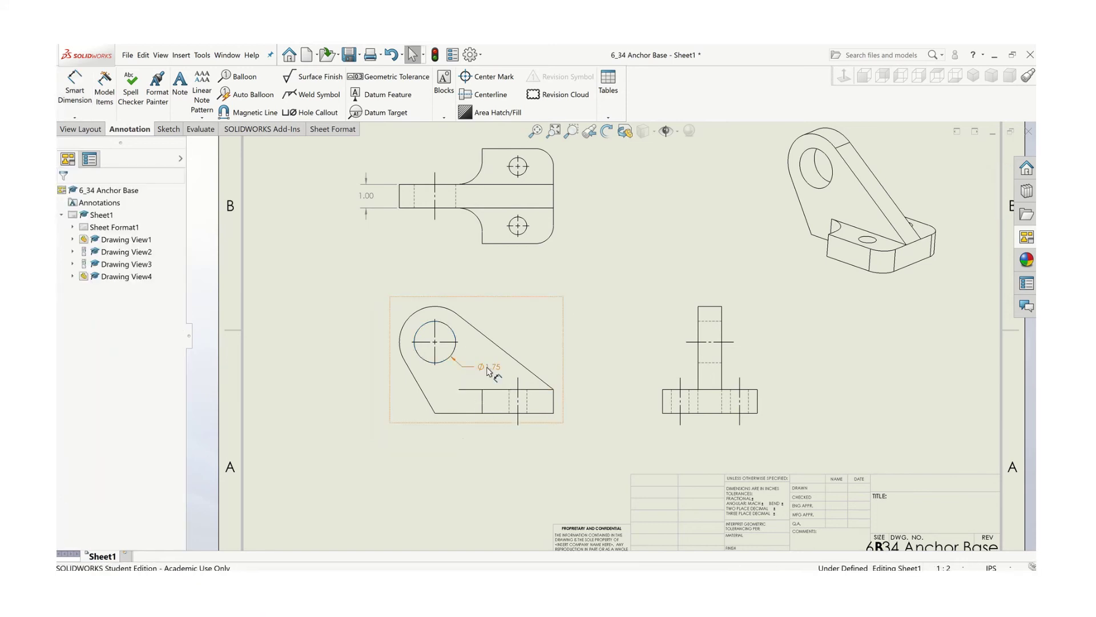
pyautogui.moveTo(488, 303); pyautogui.dragTo(352, 317)
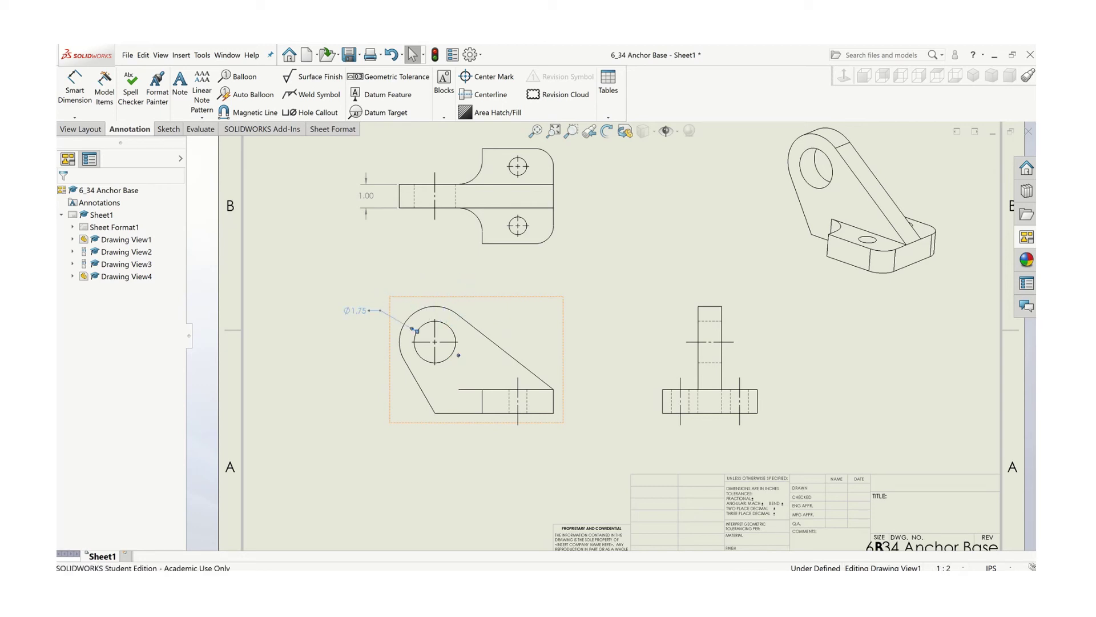
pyautogui.click(363, 421)
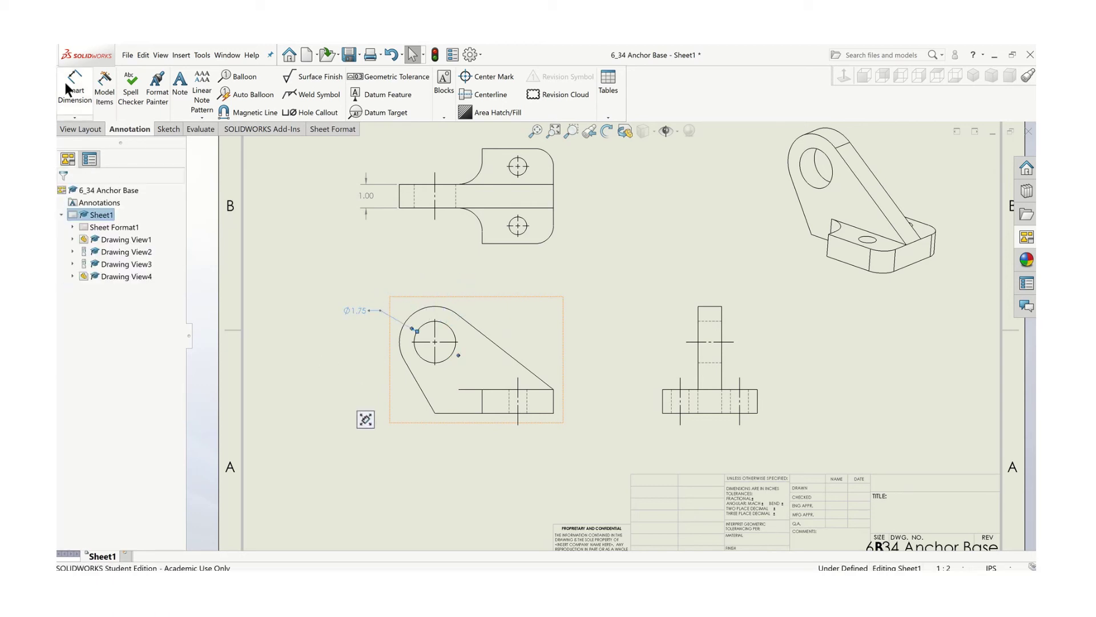
# Add a second diameter dimension to the front view's large hole, placing its text just below the outline's lower-left corner.
pyautogui.click(83, 96)
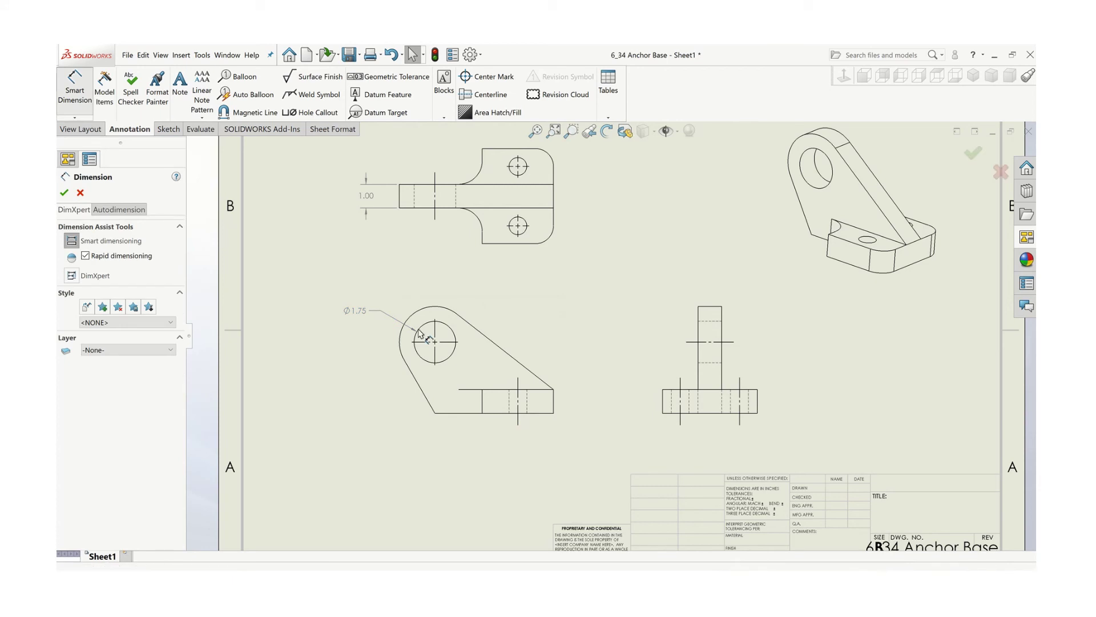
pyautogui.click(444, 366)
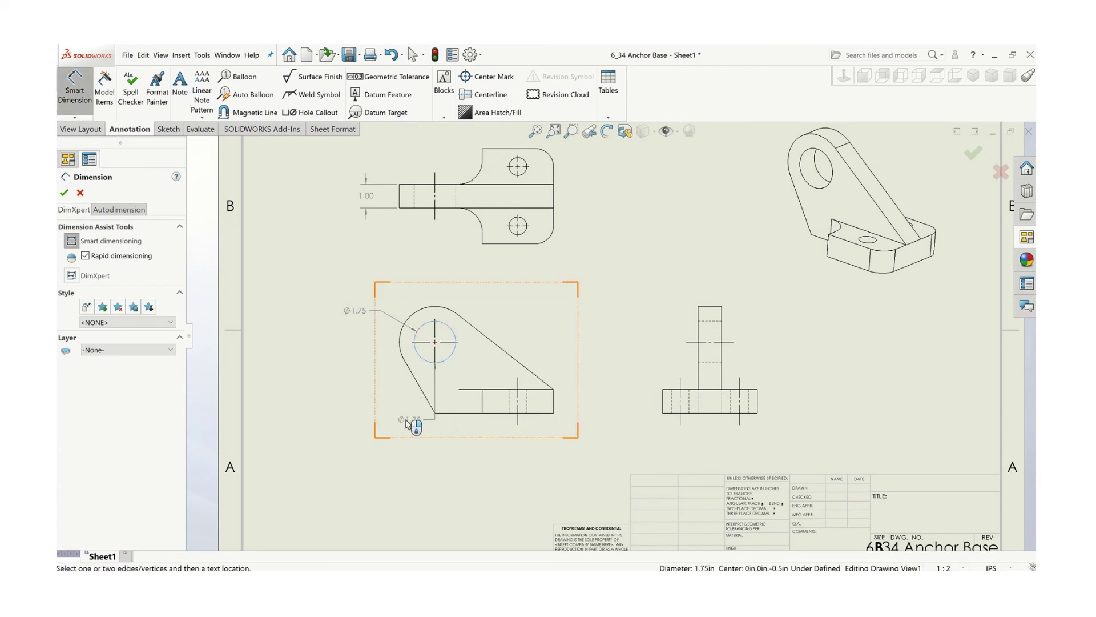
pyautogui.click(407, 423)
pyautogui.press('Escape')
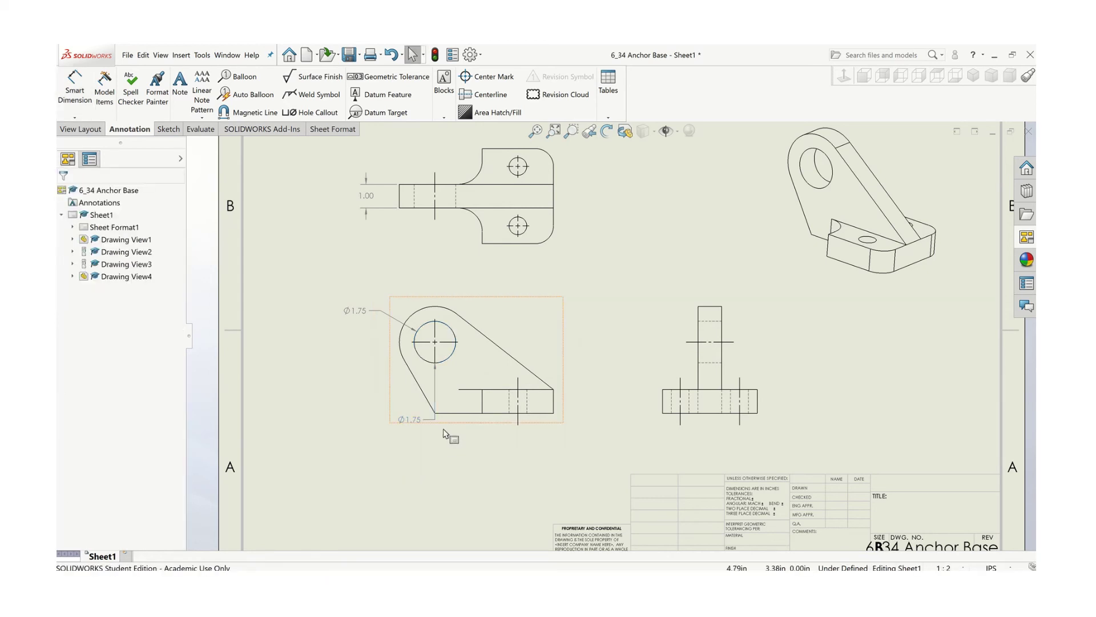
# Move the second diameter dimension outside the slanted left edge so its leader reaches the hole at an angle.
pyautogui.scroll(-5, 444, 434)
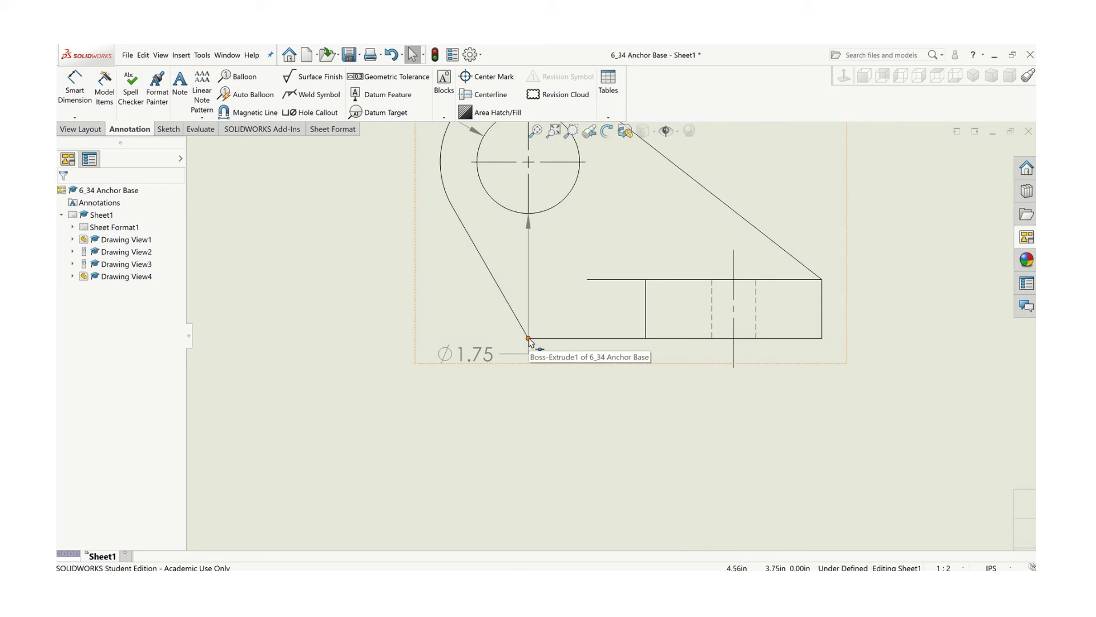
pyautogui.scroll(5, 537, 328)
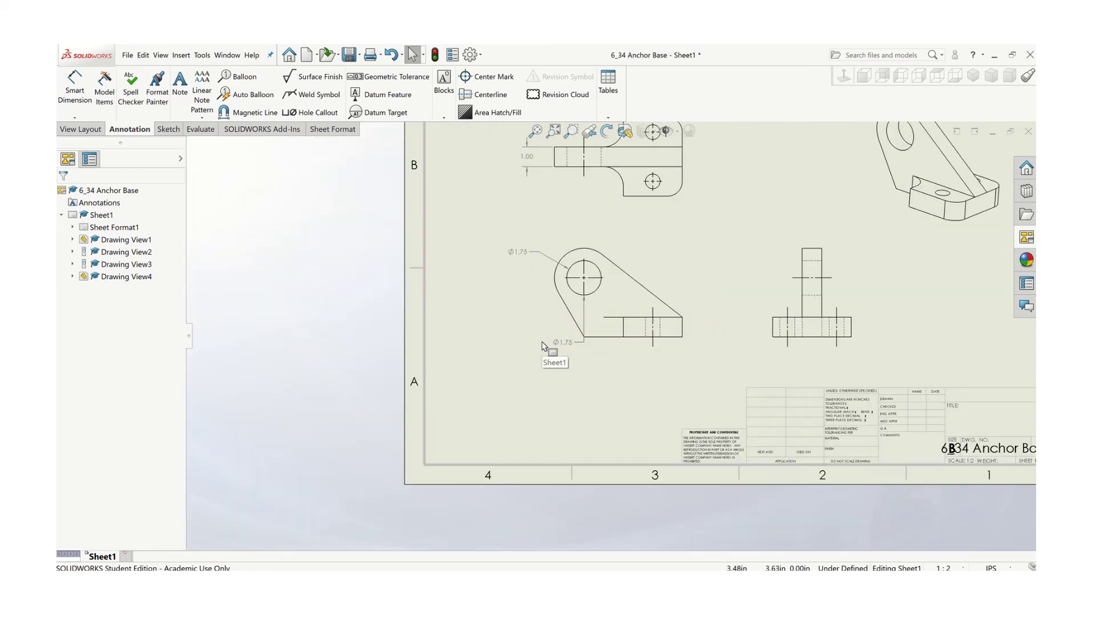
pyautogui.scroll(-3, 543, 345)
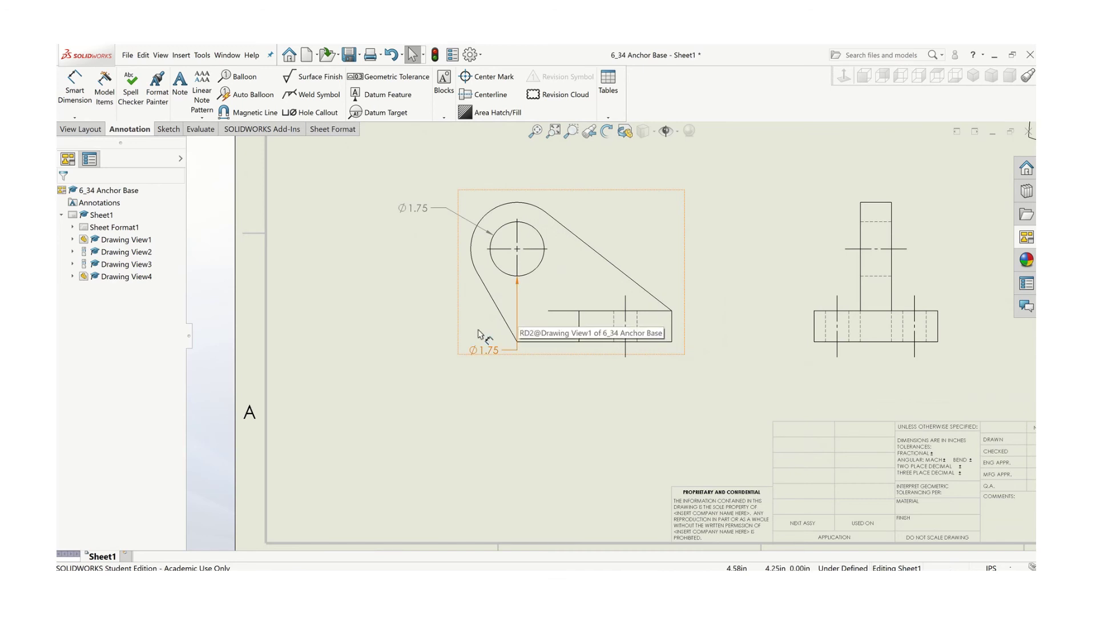
pyautogui.moveTo(479, 334); pyautogui.dragTo(450, 317)
pyautogui.click(375, 295)
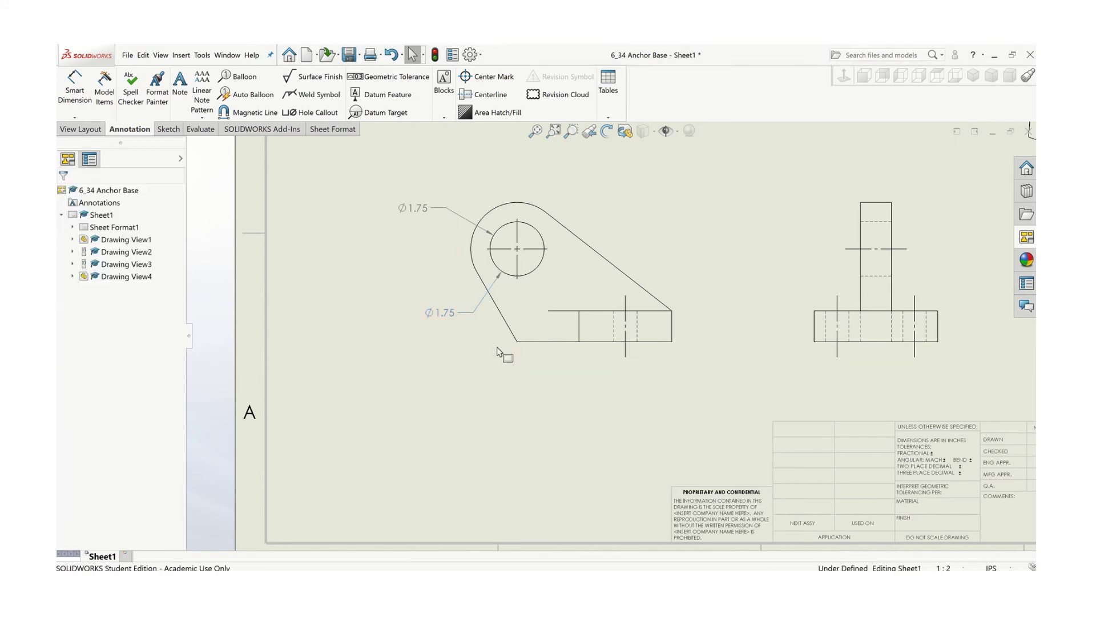
pyautogui.moveTo(523, 384); pyautogui.dragTo(447, 432, button='middle')
pyautogui.scroll(1, 446, 433)
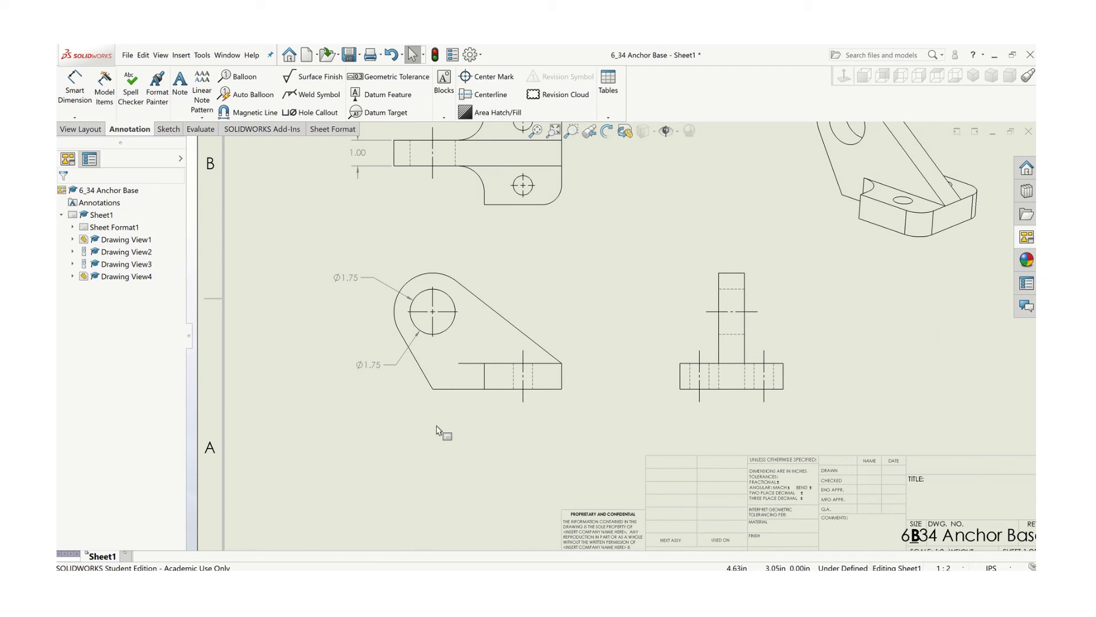
pyautogui.moveTo(628, 342); pyautogui.dragTo(560, 388, button='middle')
pyautogui.press('Escape')
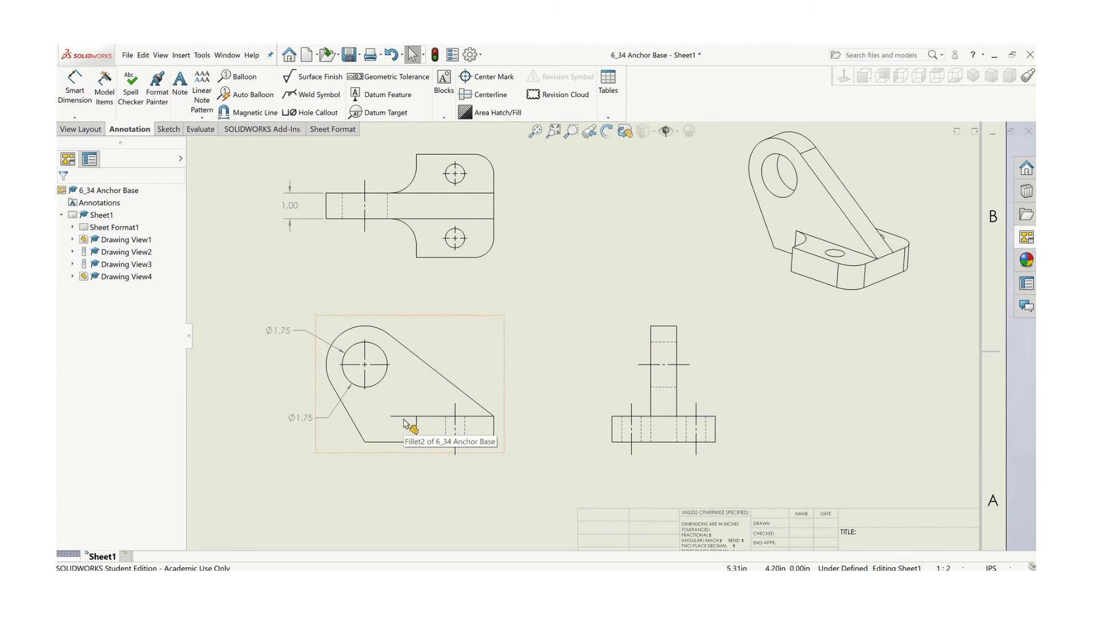
pyautogui.scroll(-2, 434, 420)
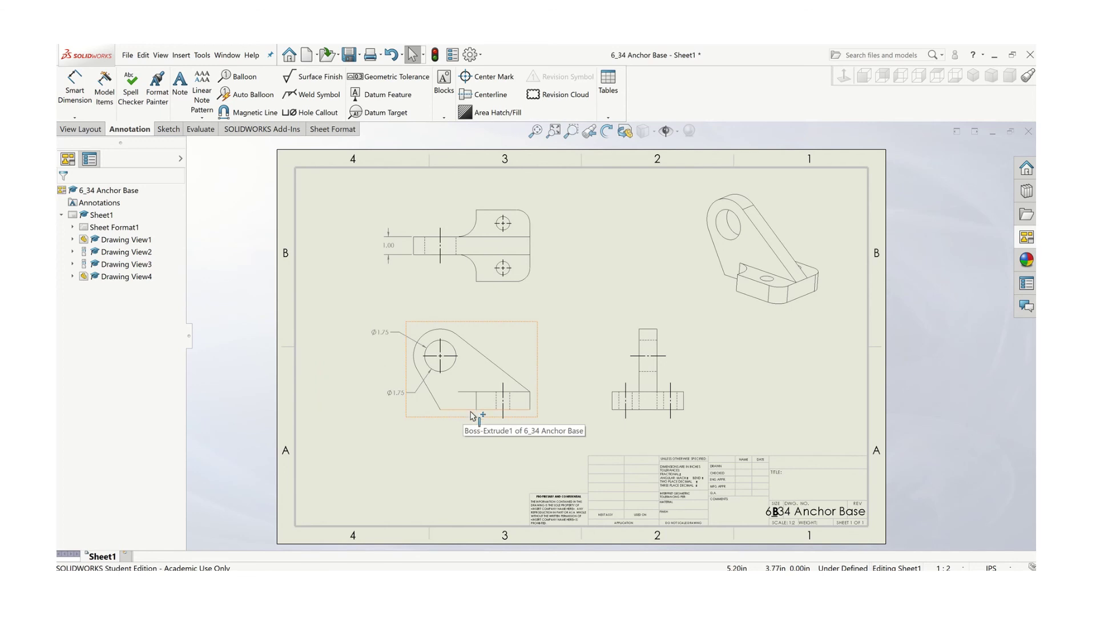
pyautogui.scroll(1, 502, 432)
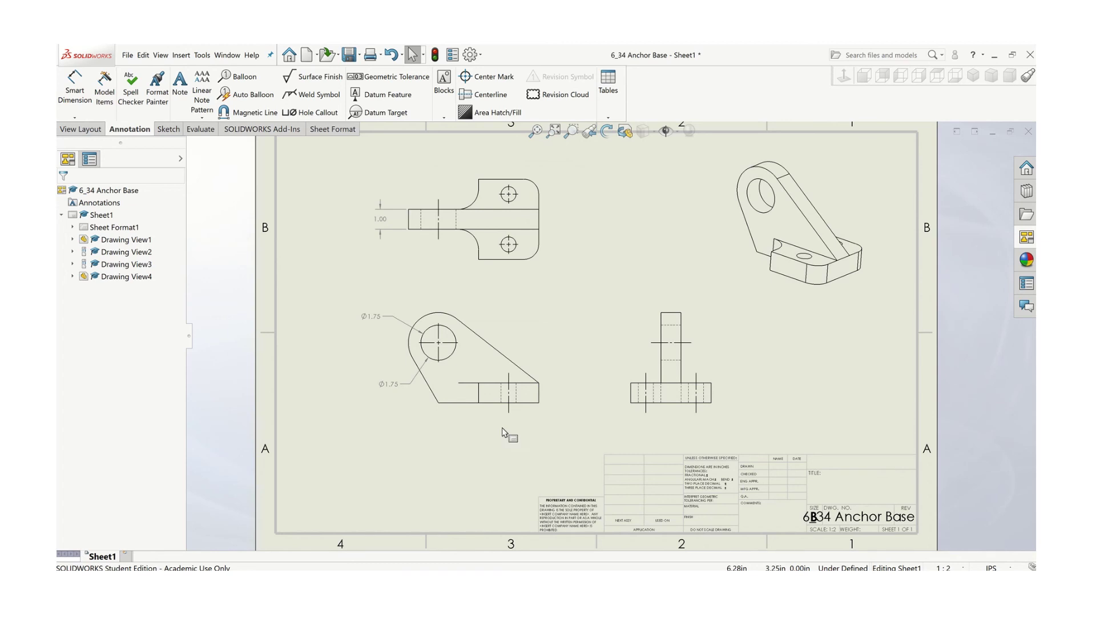
pyautogui.moveTo(485, 46)
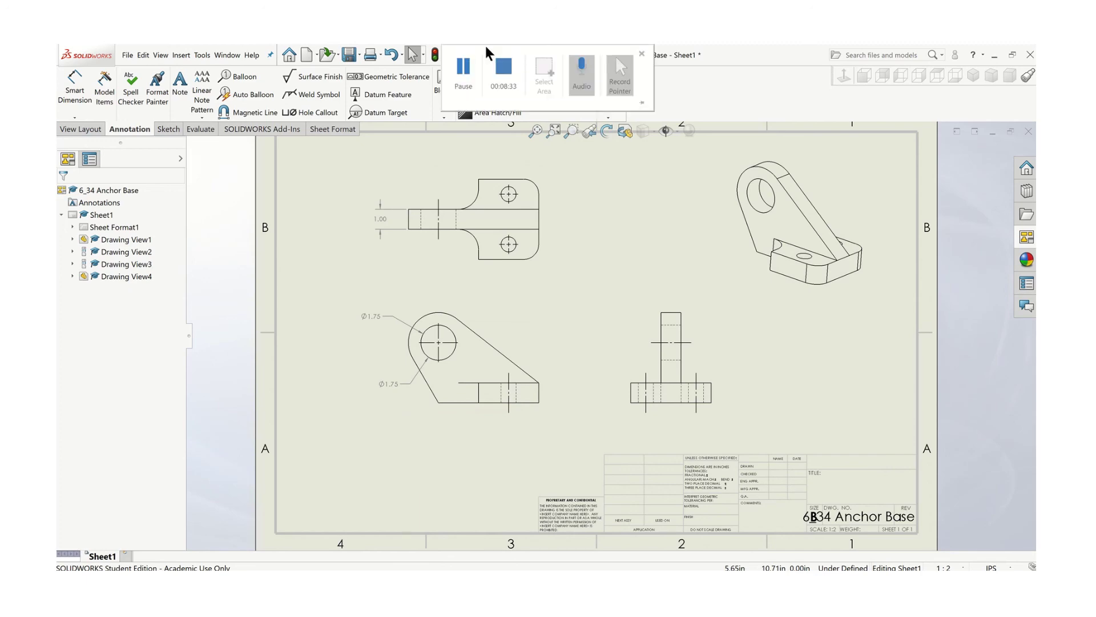